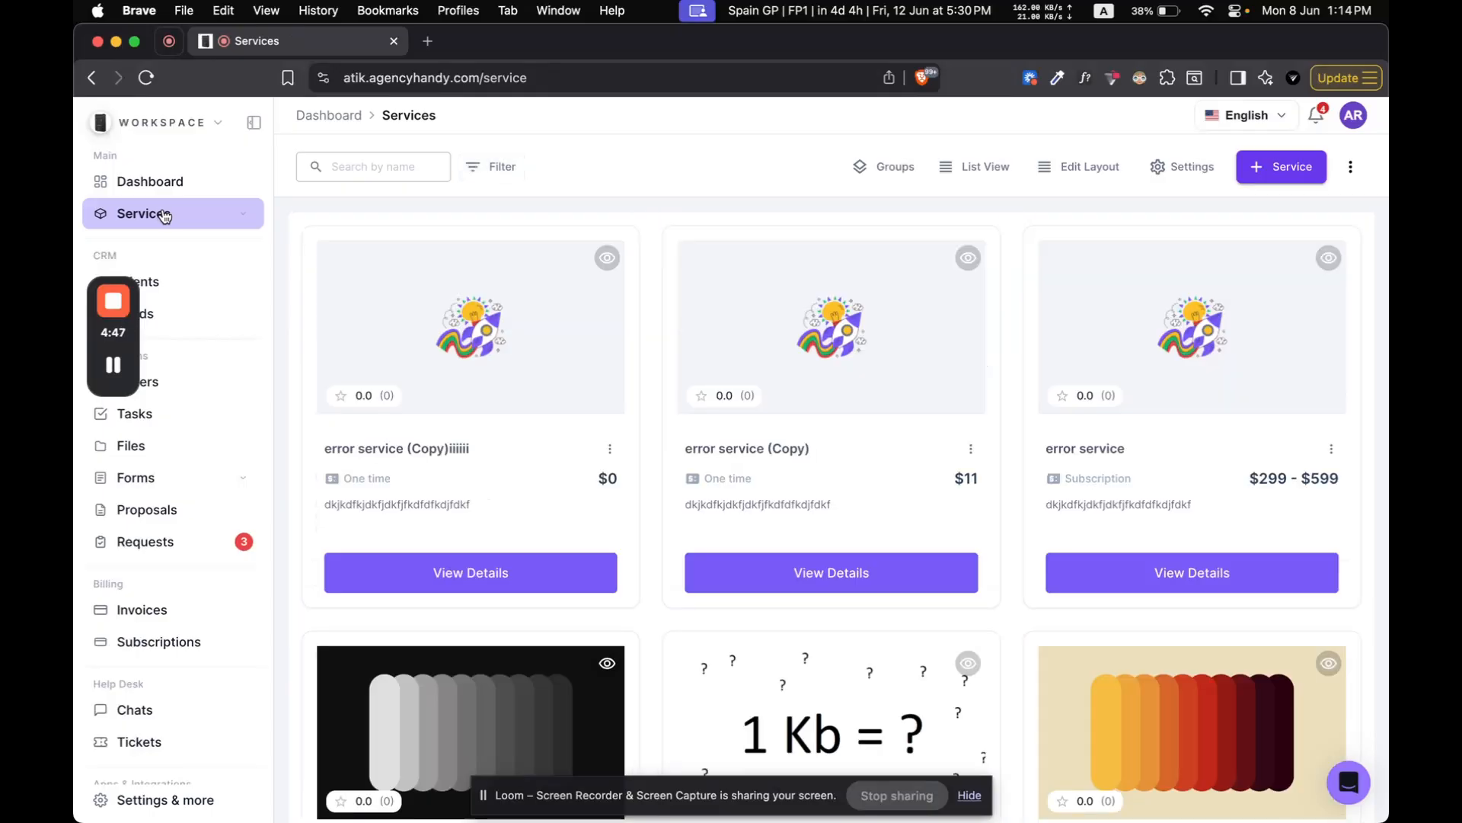
# Step: In the service redirection settings, redirect purchases of services with a pre-intake form or no intake form to the internal Orders page
pyautogui.click(1190, 162)
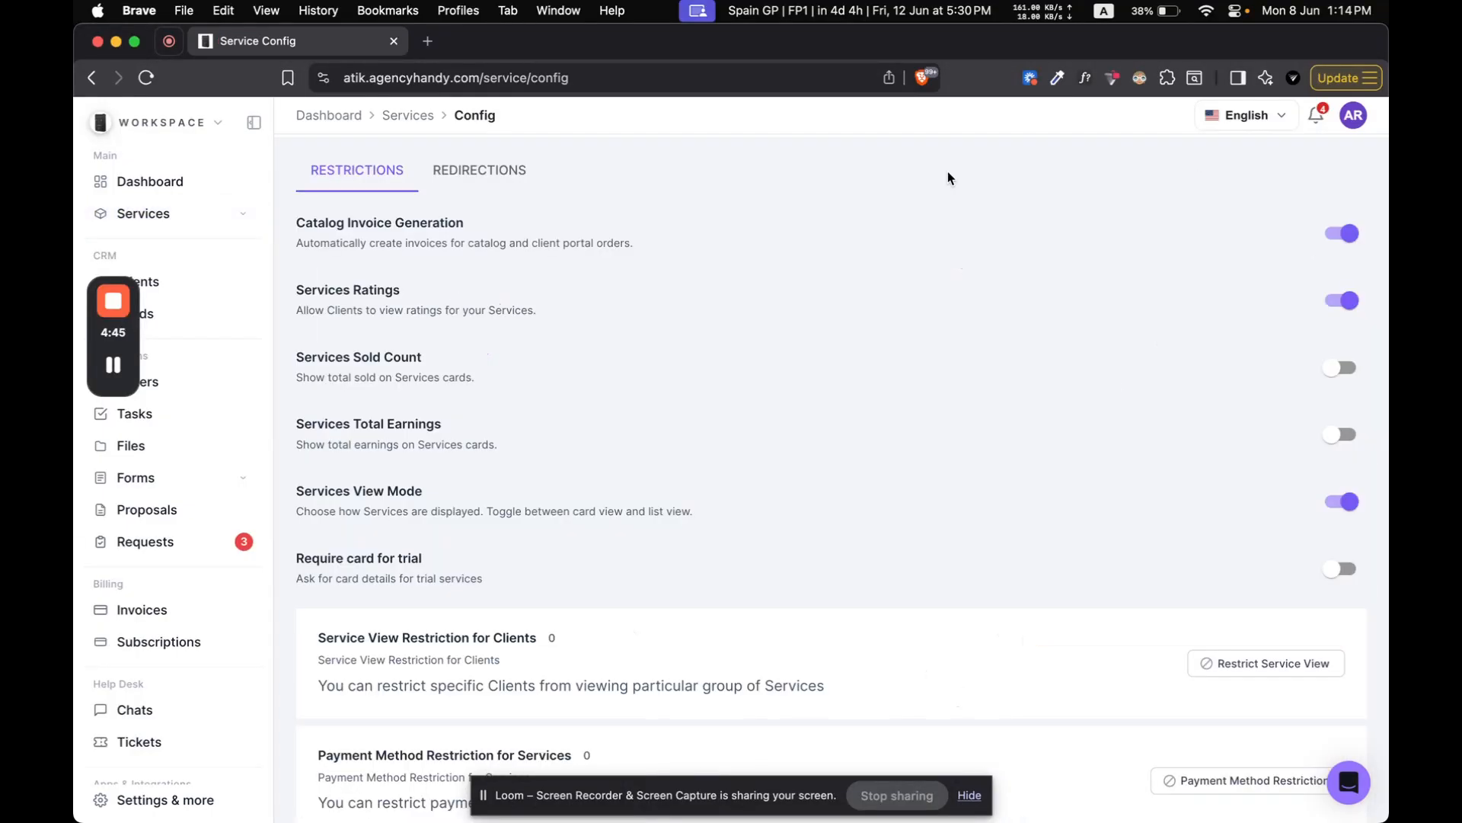
pyautogui.click(507, 184)
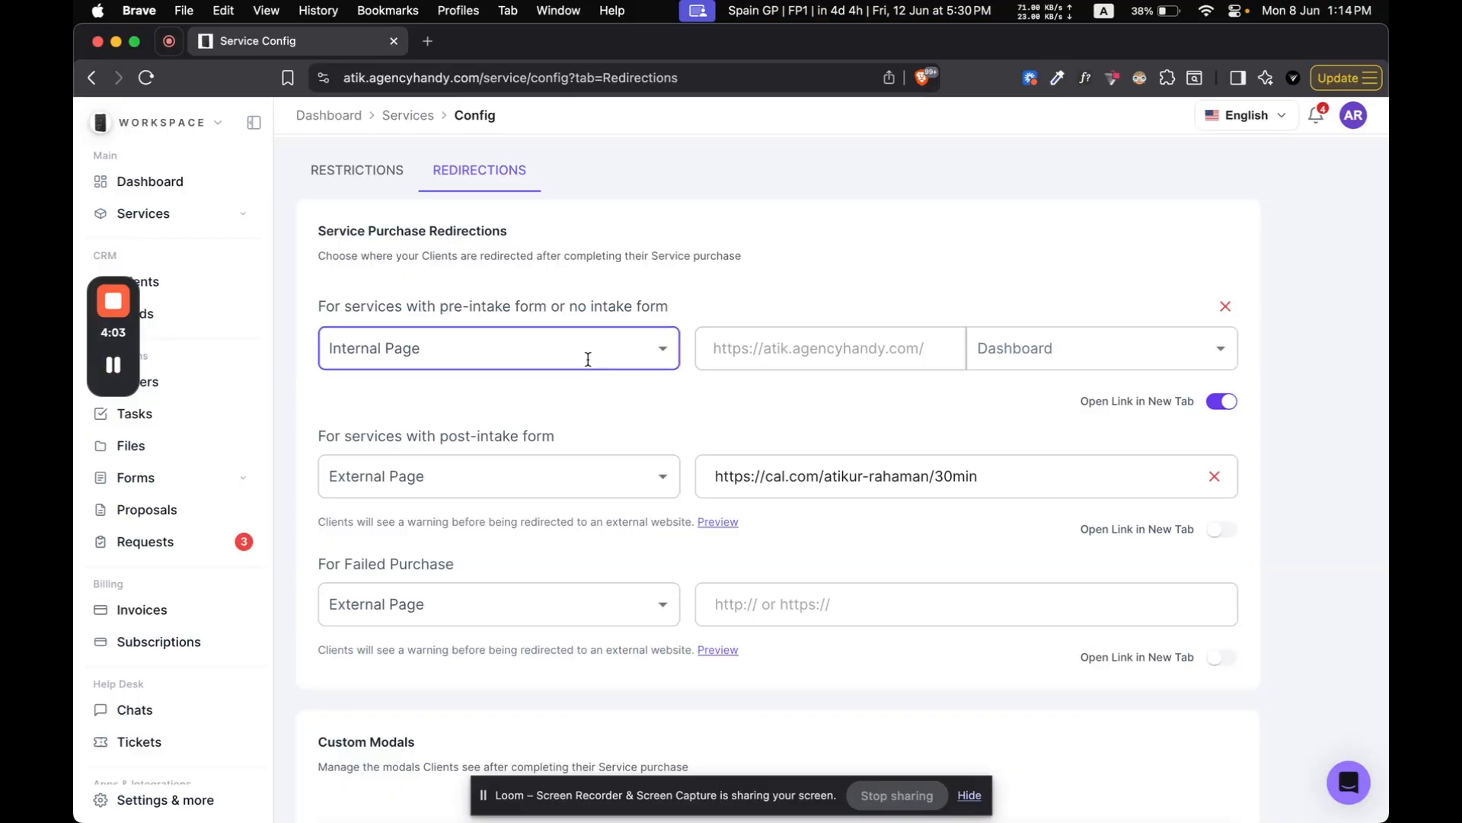
pyautogui.click(614, 355)
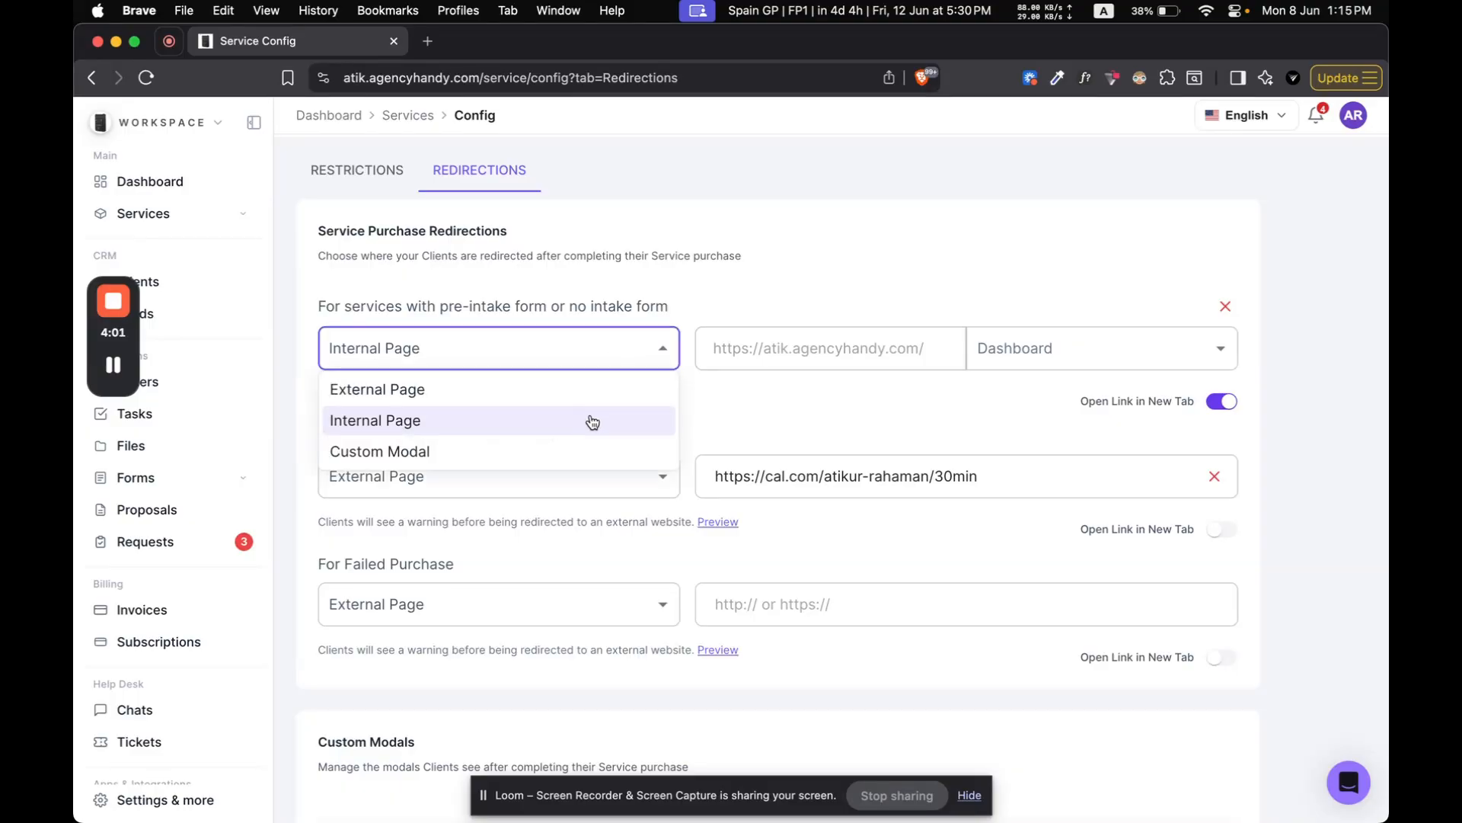
pyautogui.click(593, 421)
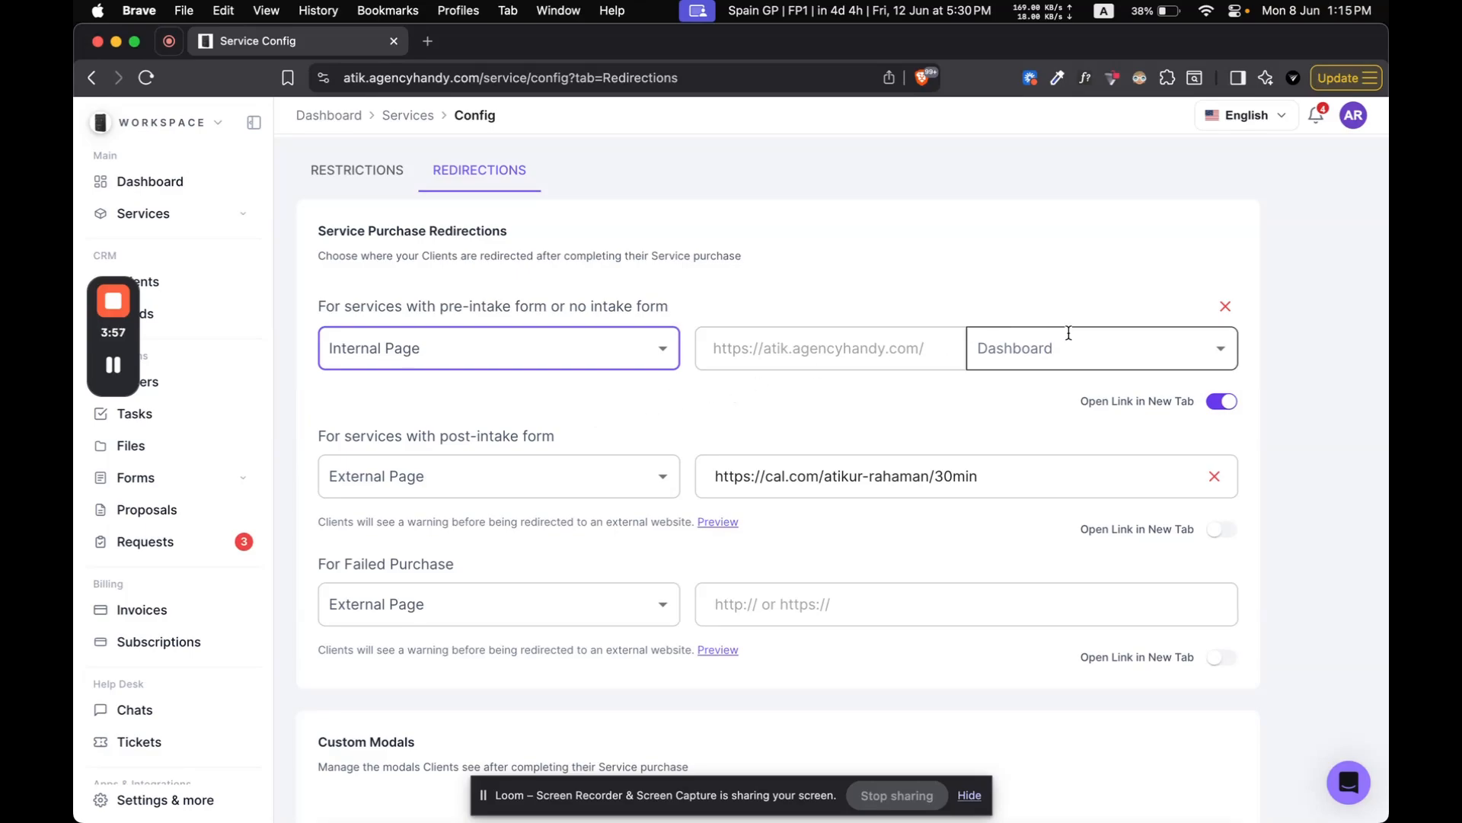
pyautogui.click(1028, 347)
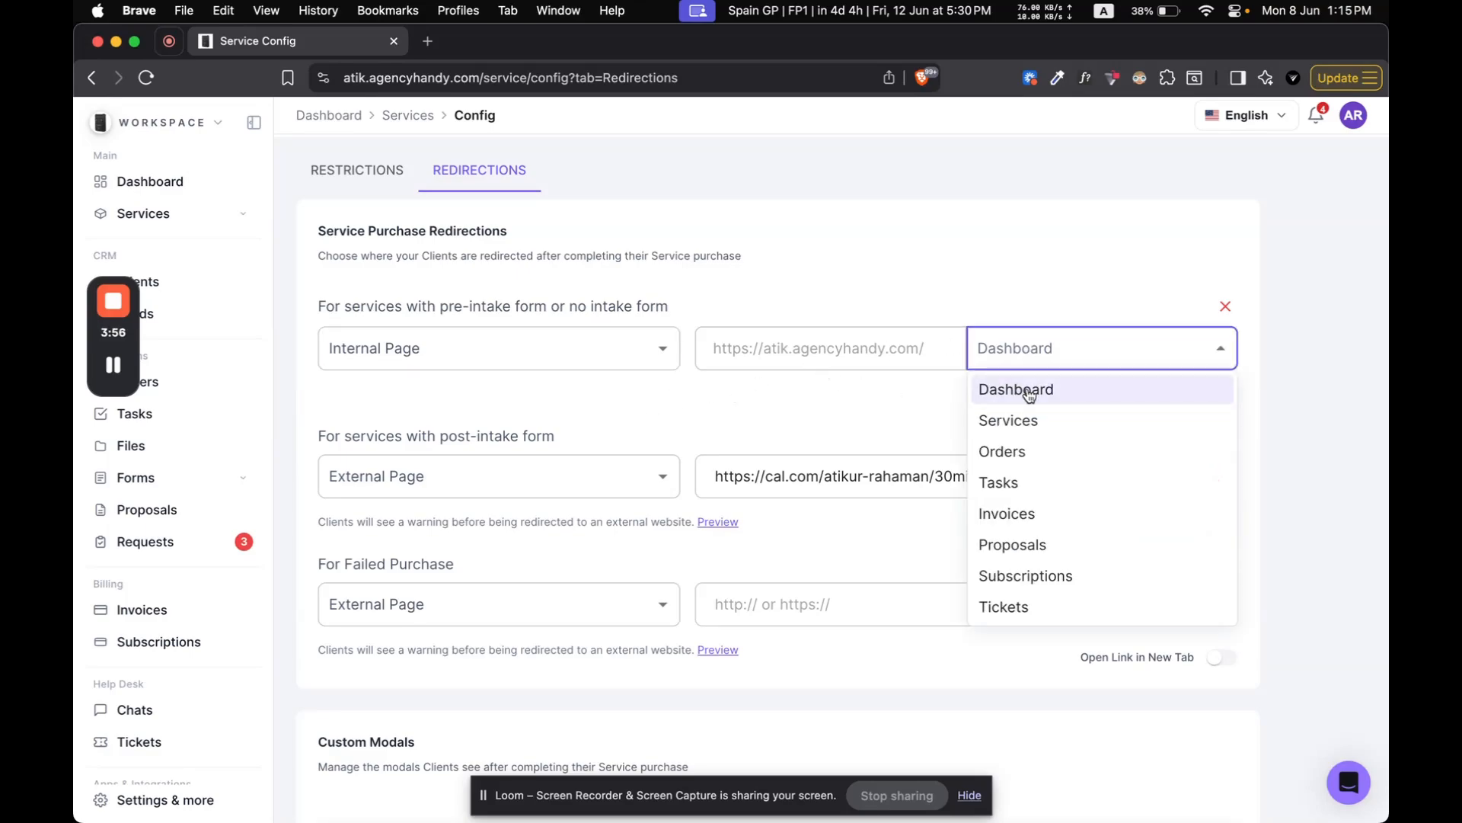
pyautogui.click(1020, 451)
pyautogui.click(884, 585)
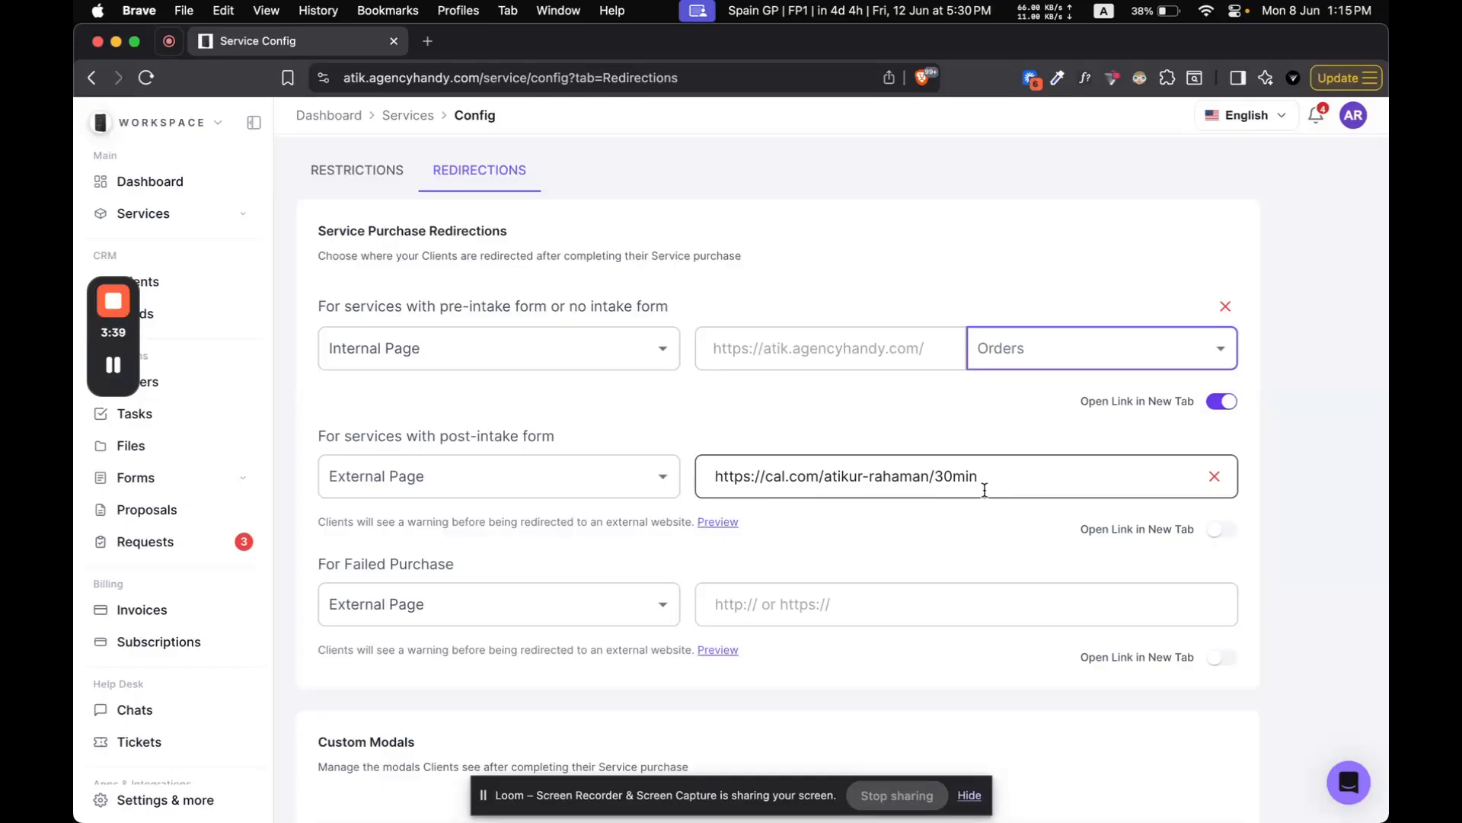
# Step: Examine the custom modals section, preview the HTML of a purchase modal, and leave its editor without updating it
pyautogui.scroll(-3, 855, 545)
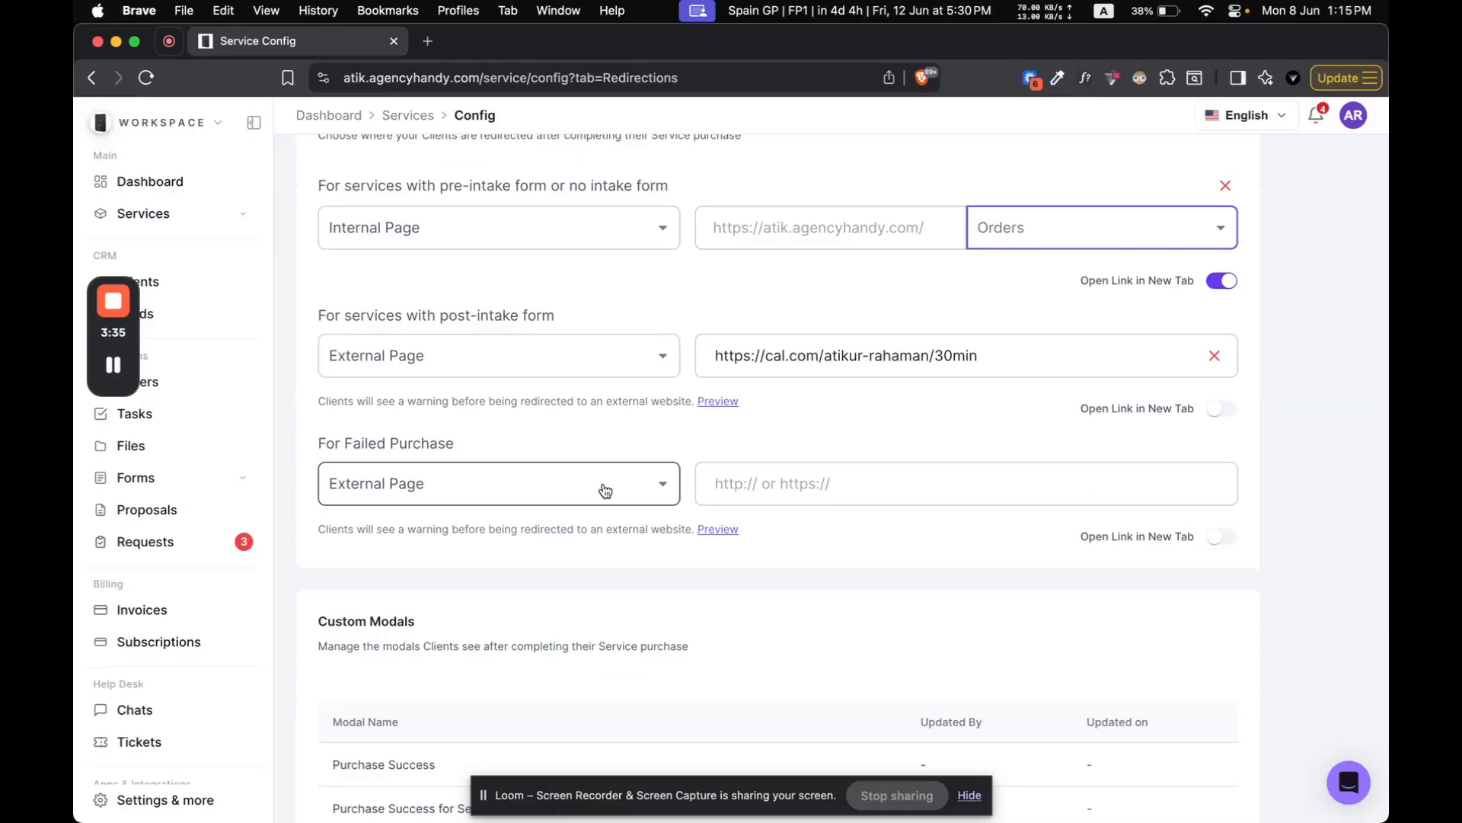
pyautogui.scroll(-4, 605, 489)
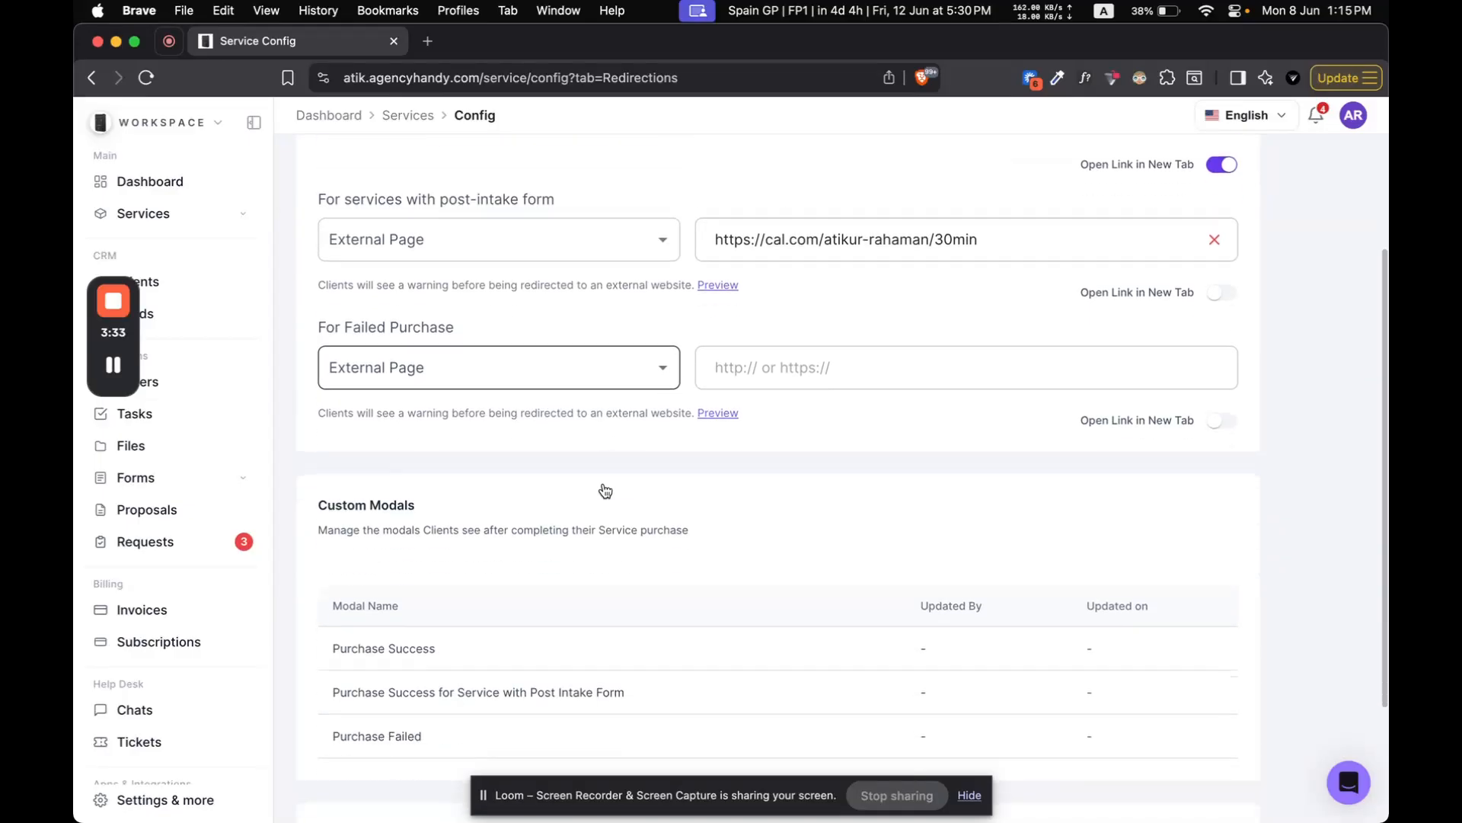
pyautogui.scroll(-2, 606, 489)
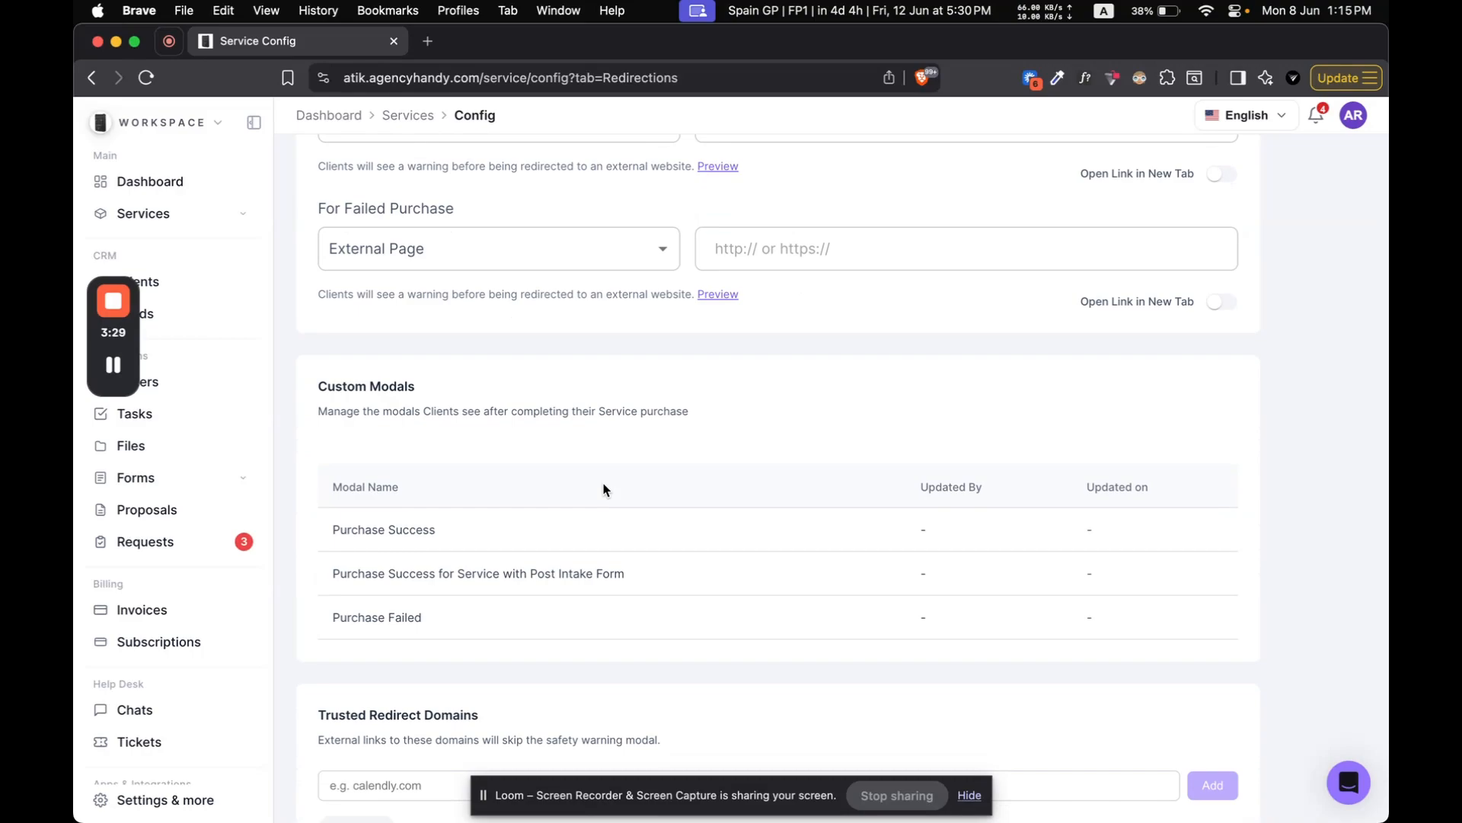
pyautogui.scroll(3, 538, 440)
pyautogui.scroll(1, 538, 440)
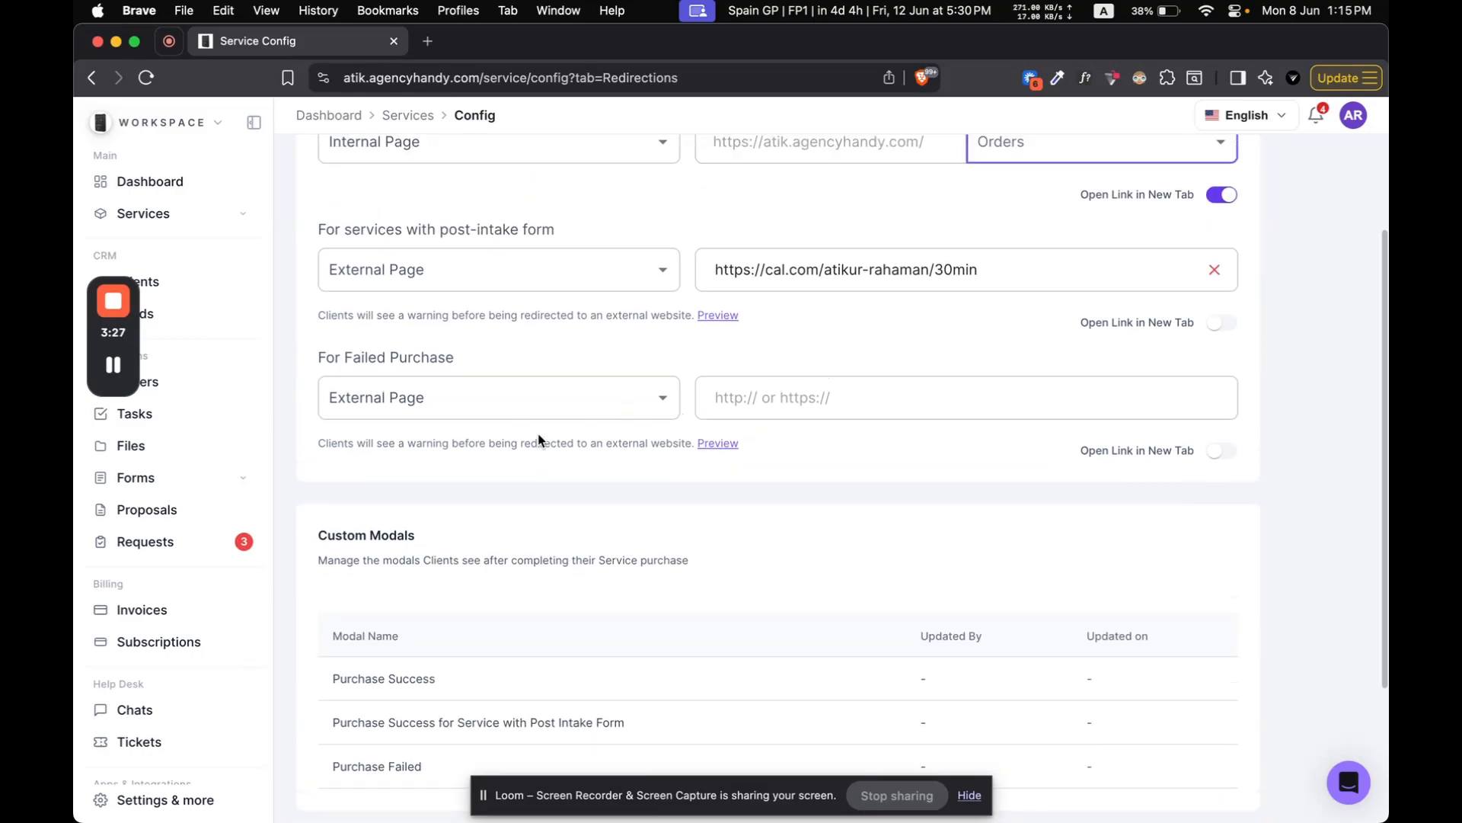
pyautogui.scroll(-5, 539, 438)
pyautogui.click(610, 495)
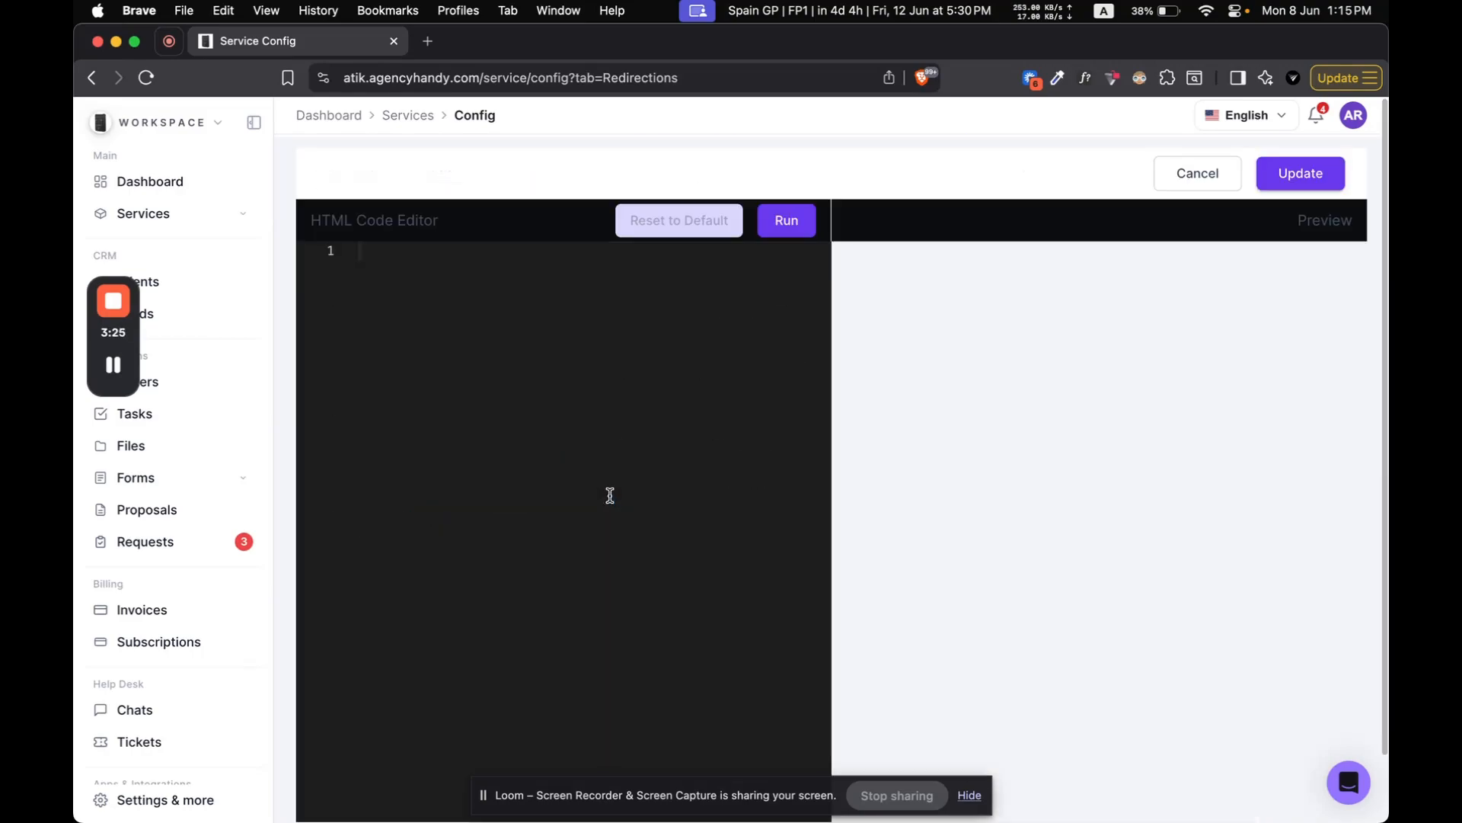
pyautogui.click(786, 228)
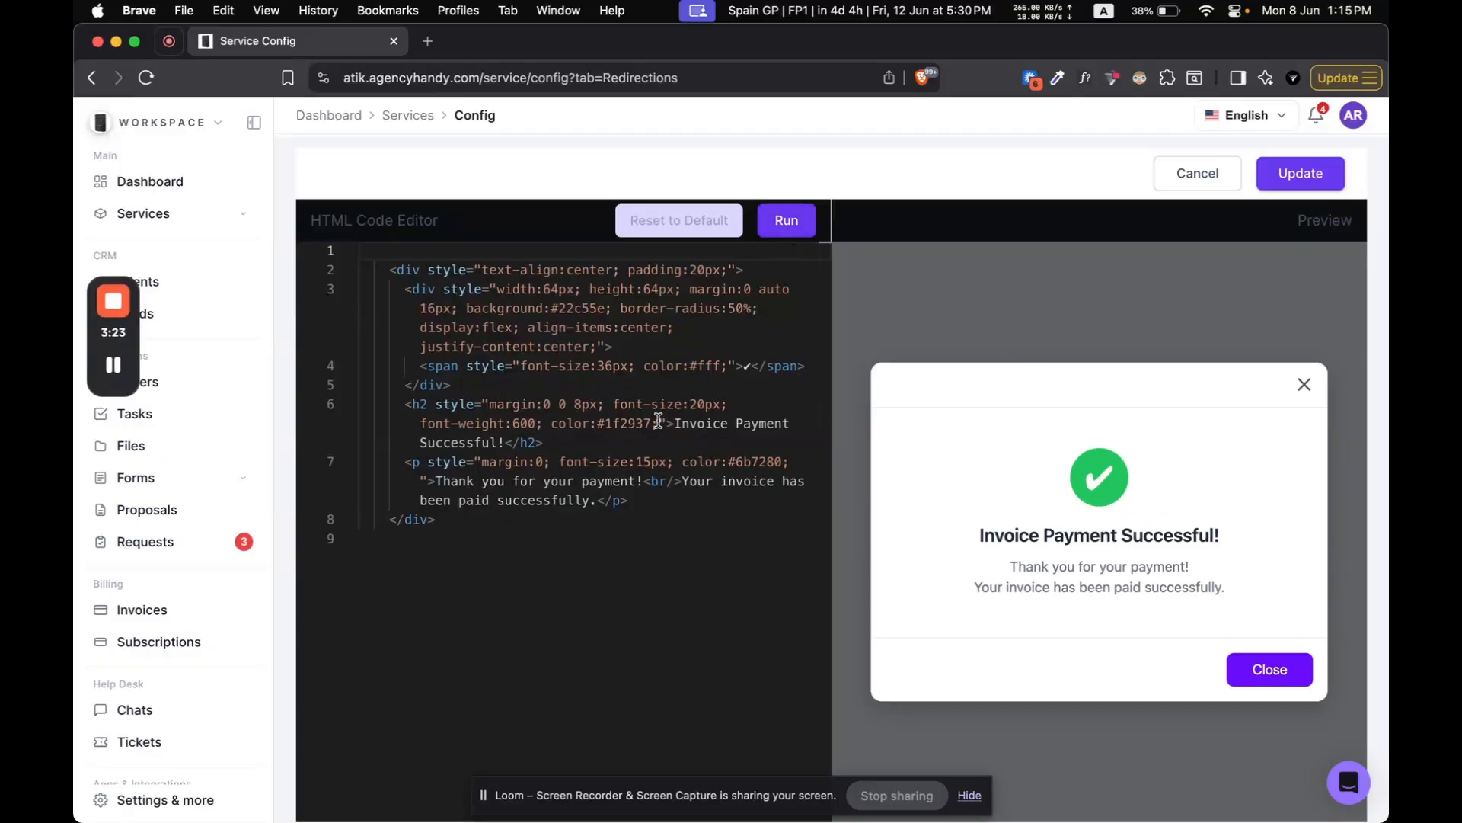
pyautogui.click(1157, 182)
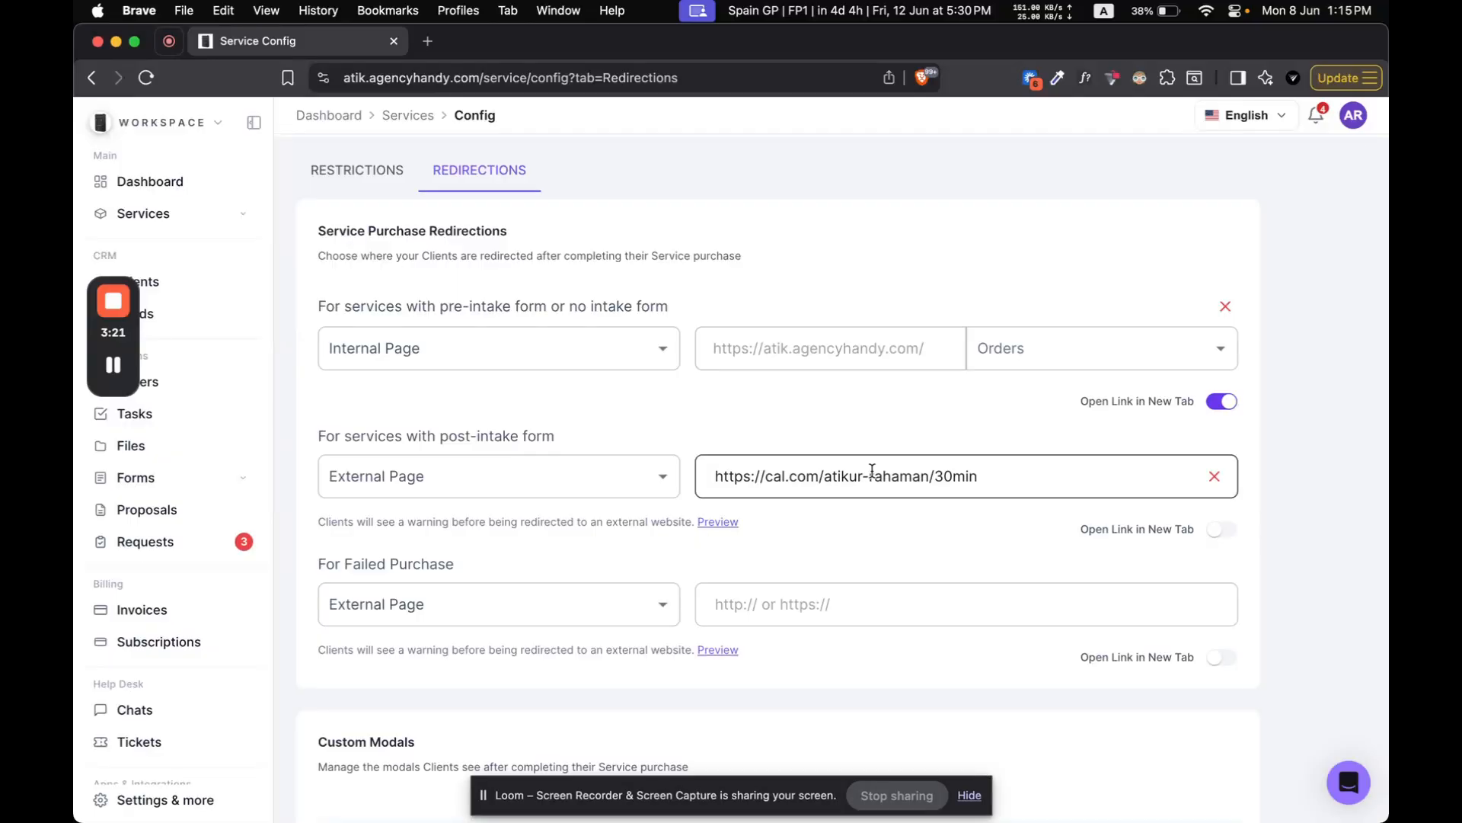
# Step: Remove cal.com from the trusted redirect domains
pyautogui.scroll(-10, 872, 469)
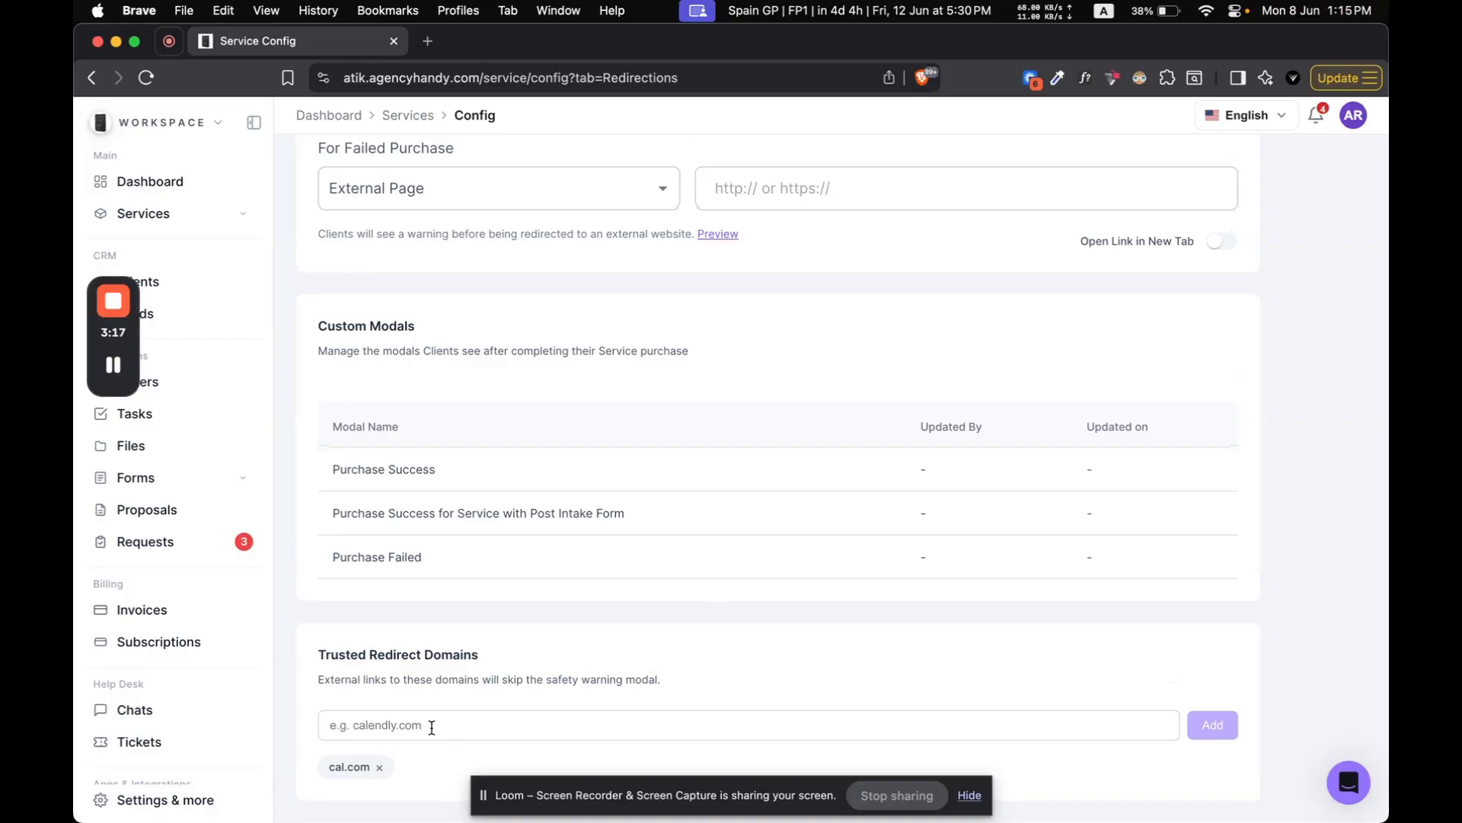
pyautogui.click(380, 768)
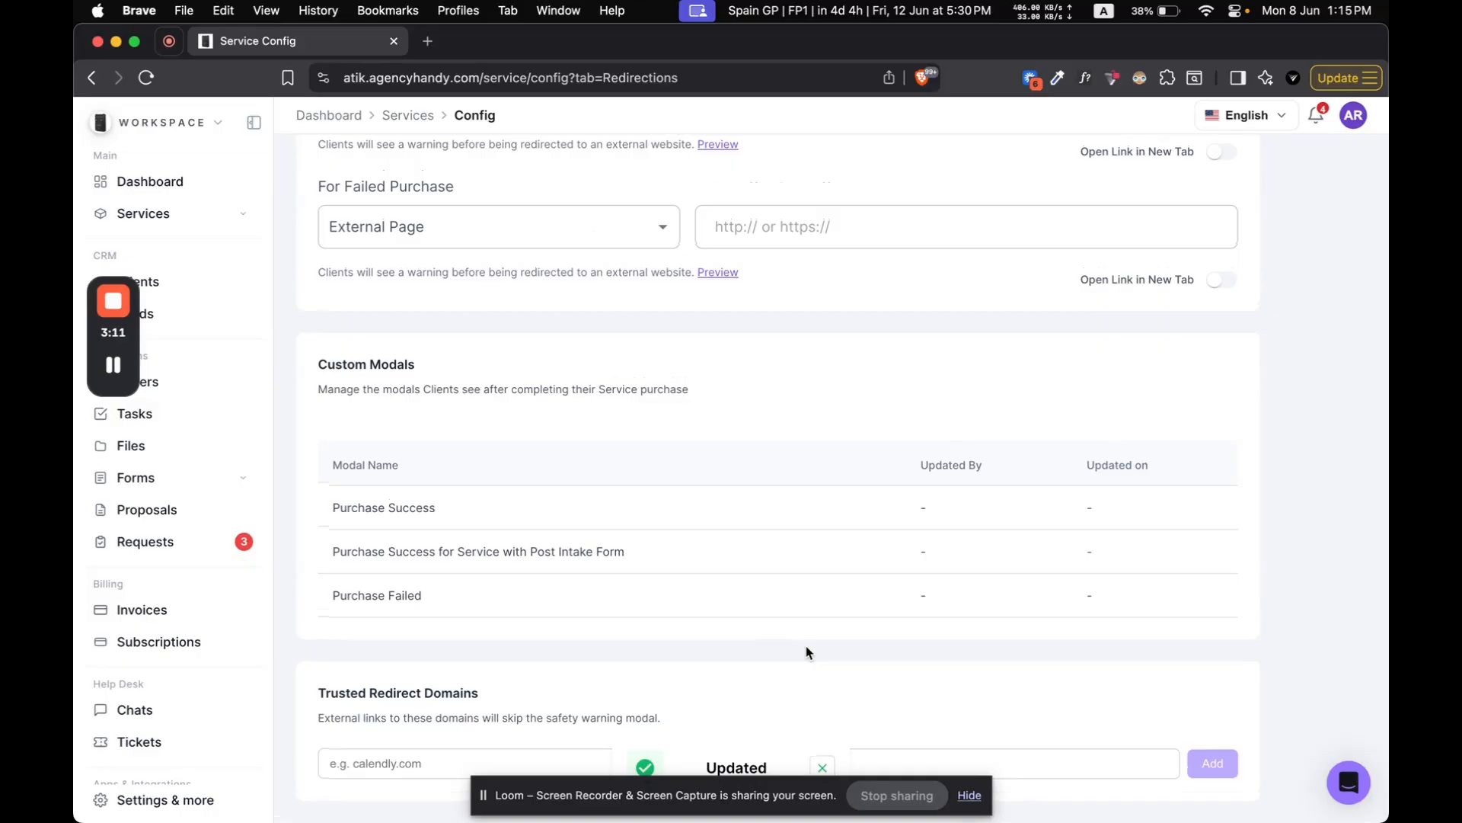
# Step: Switch to Chrome, open the workspace's public service catalog, and start purchasing the onetime service
pyautogui.press('super+Tab')
pyautogui.click(781, 77)
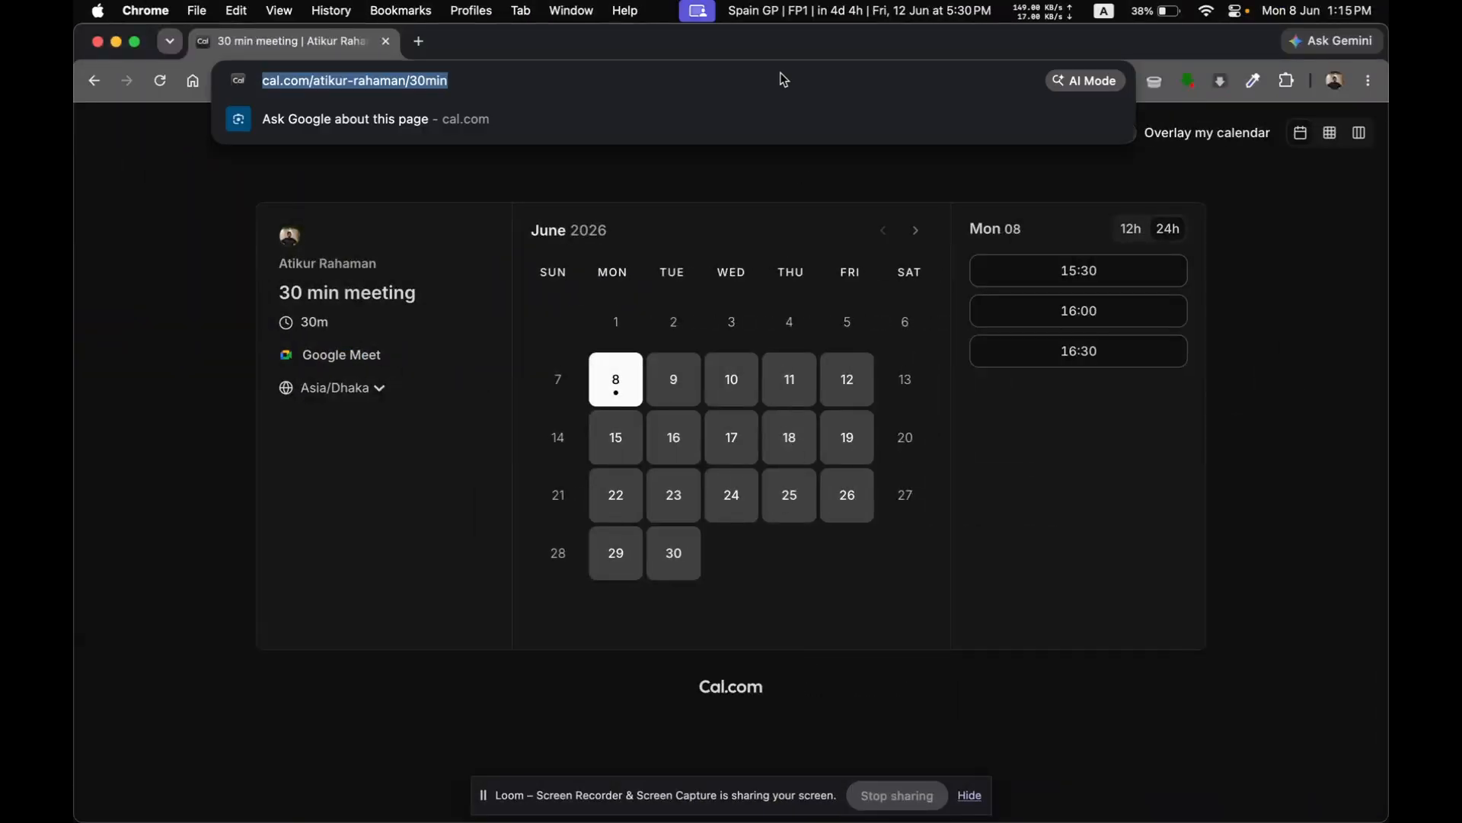
pyautogui.write('atik')
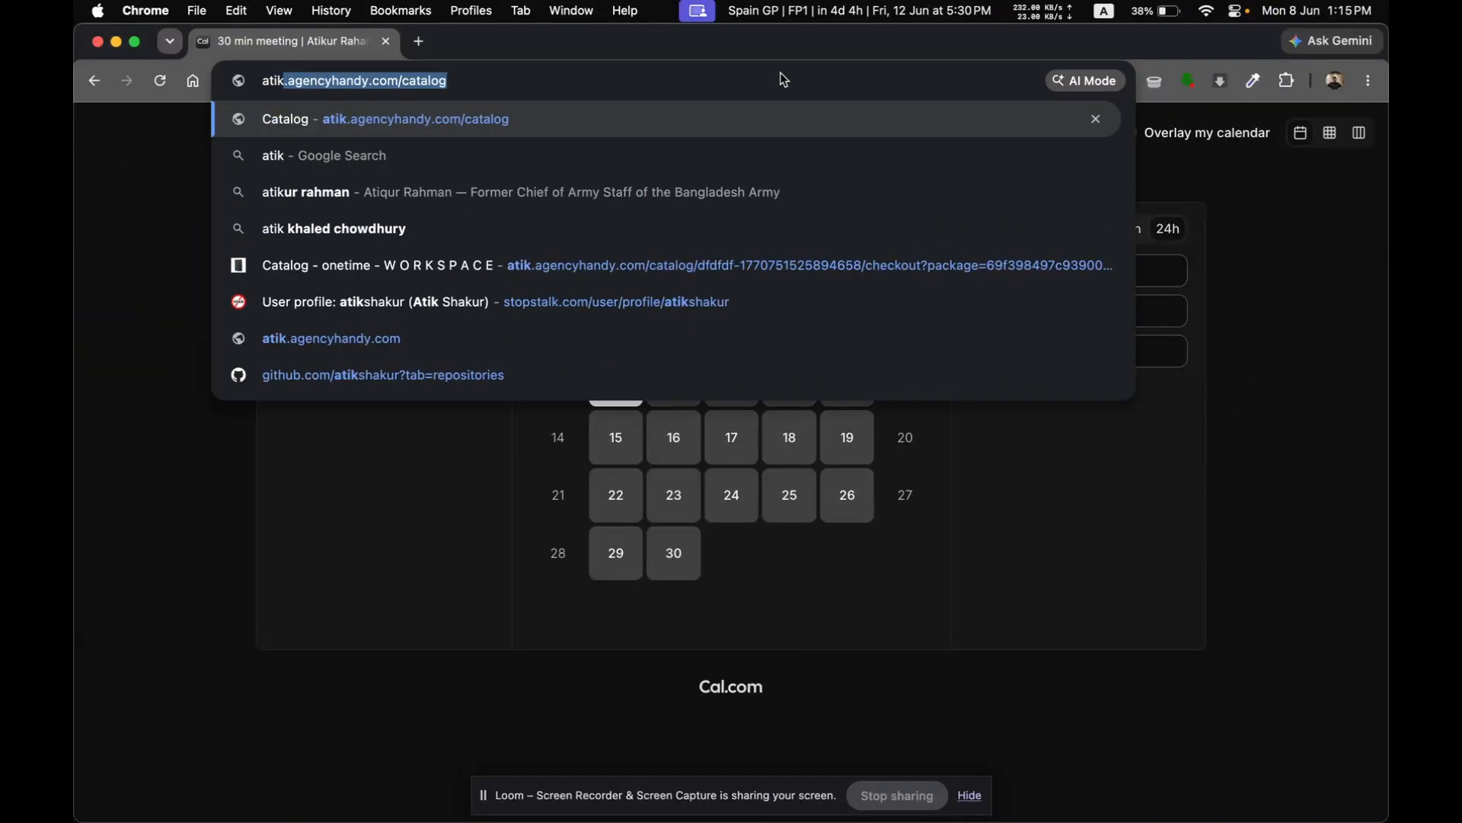
pyautogui.press('Return')
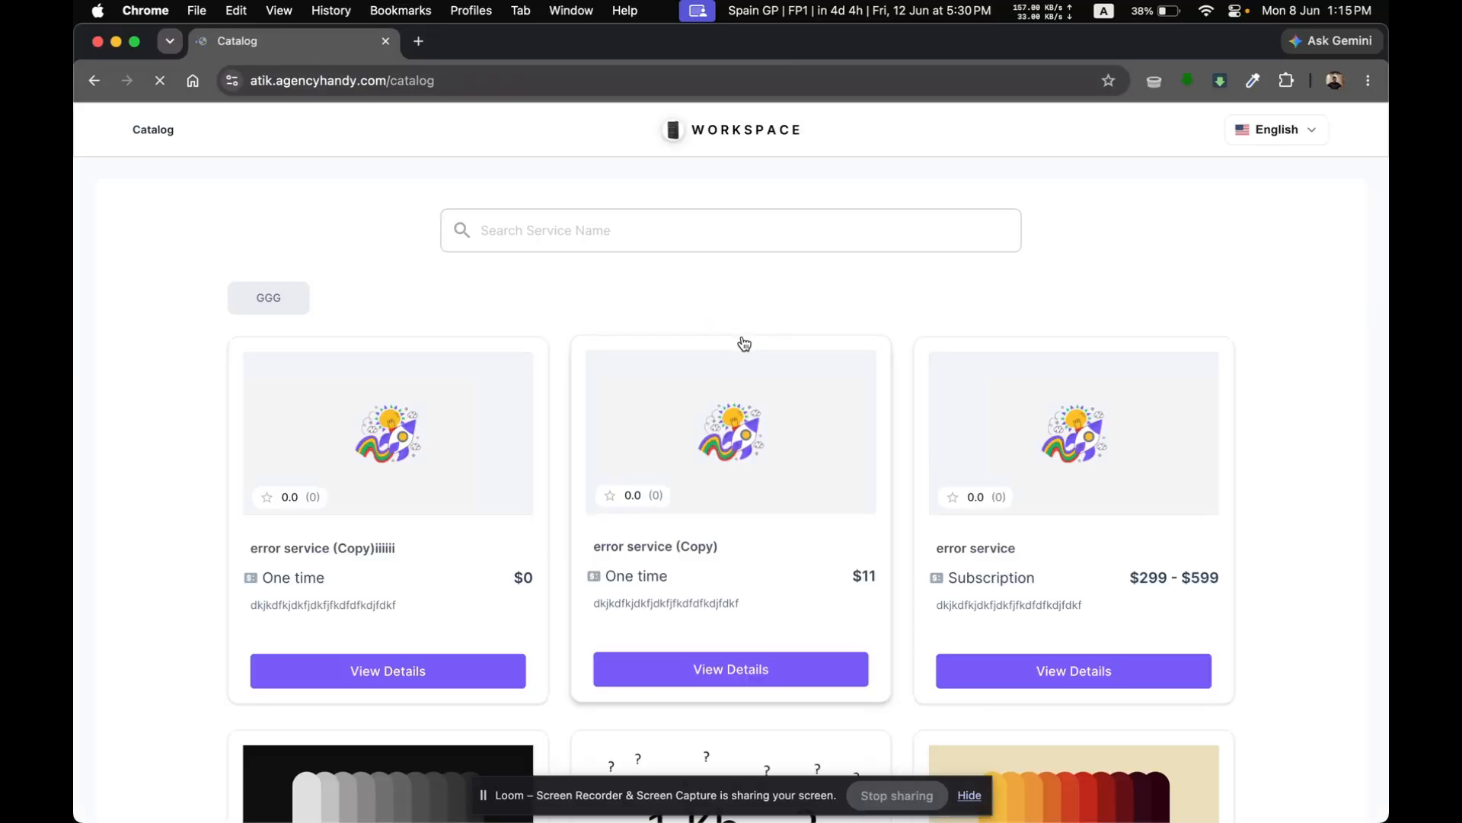
pyautogui.scroll(-6, 744, 343)
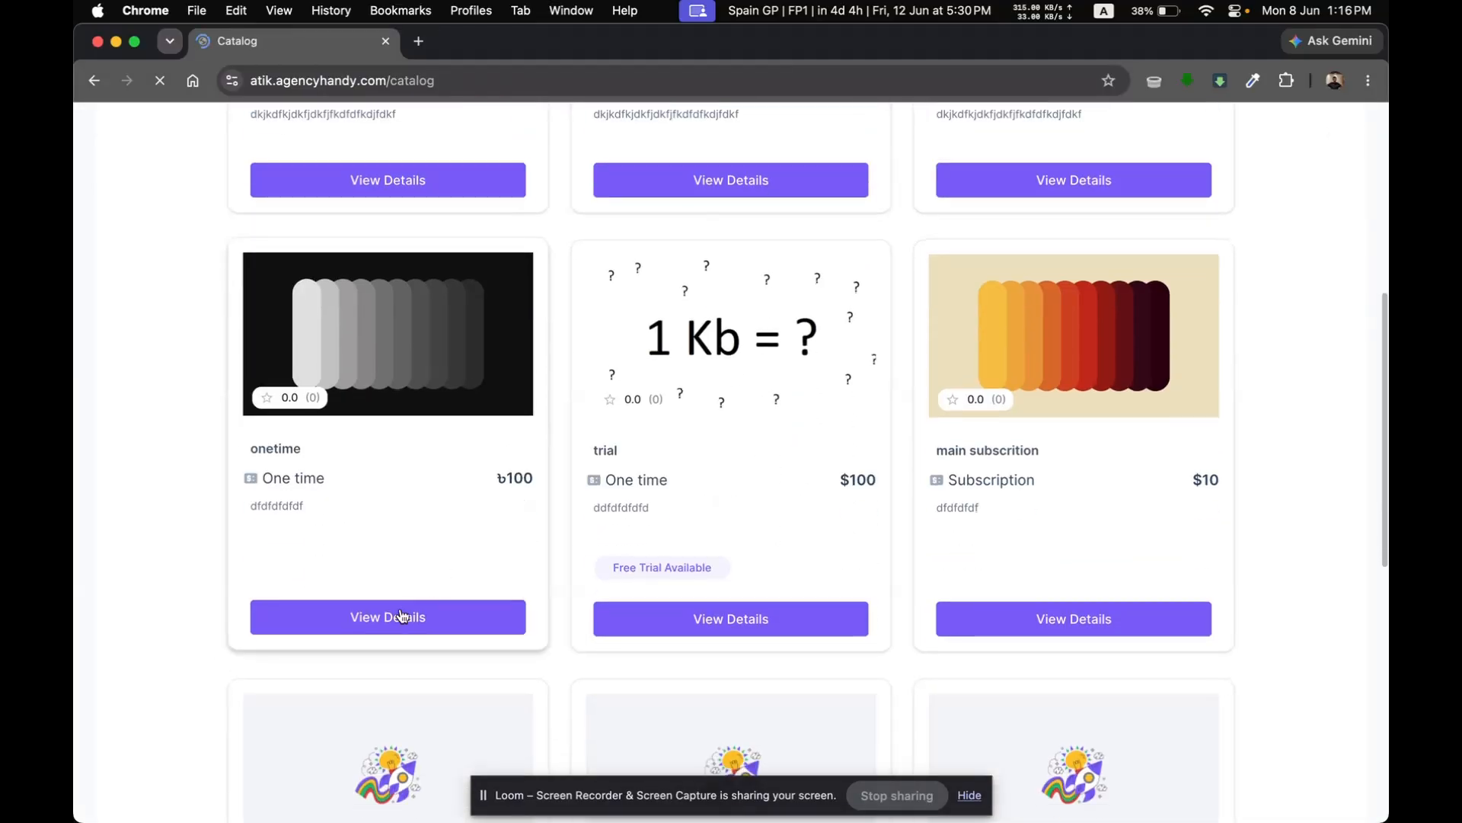
pyautogui.click(401, 617)
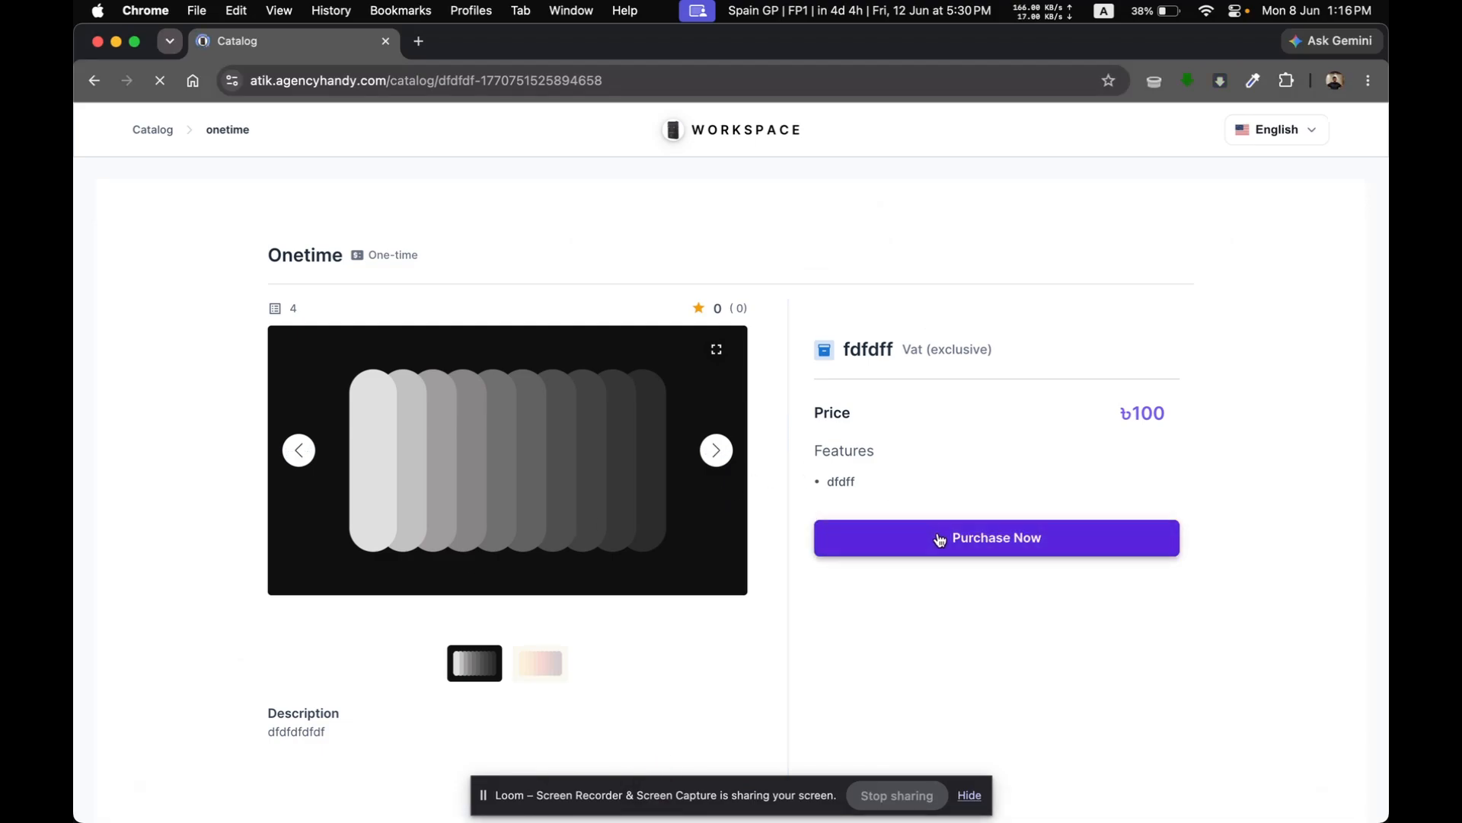
pyautogui.click(939, 540)
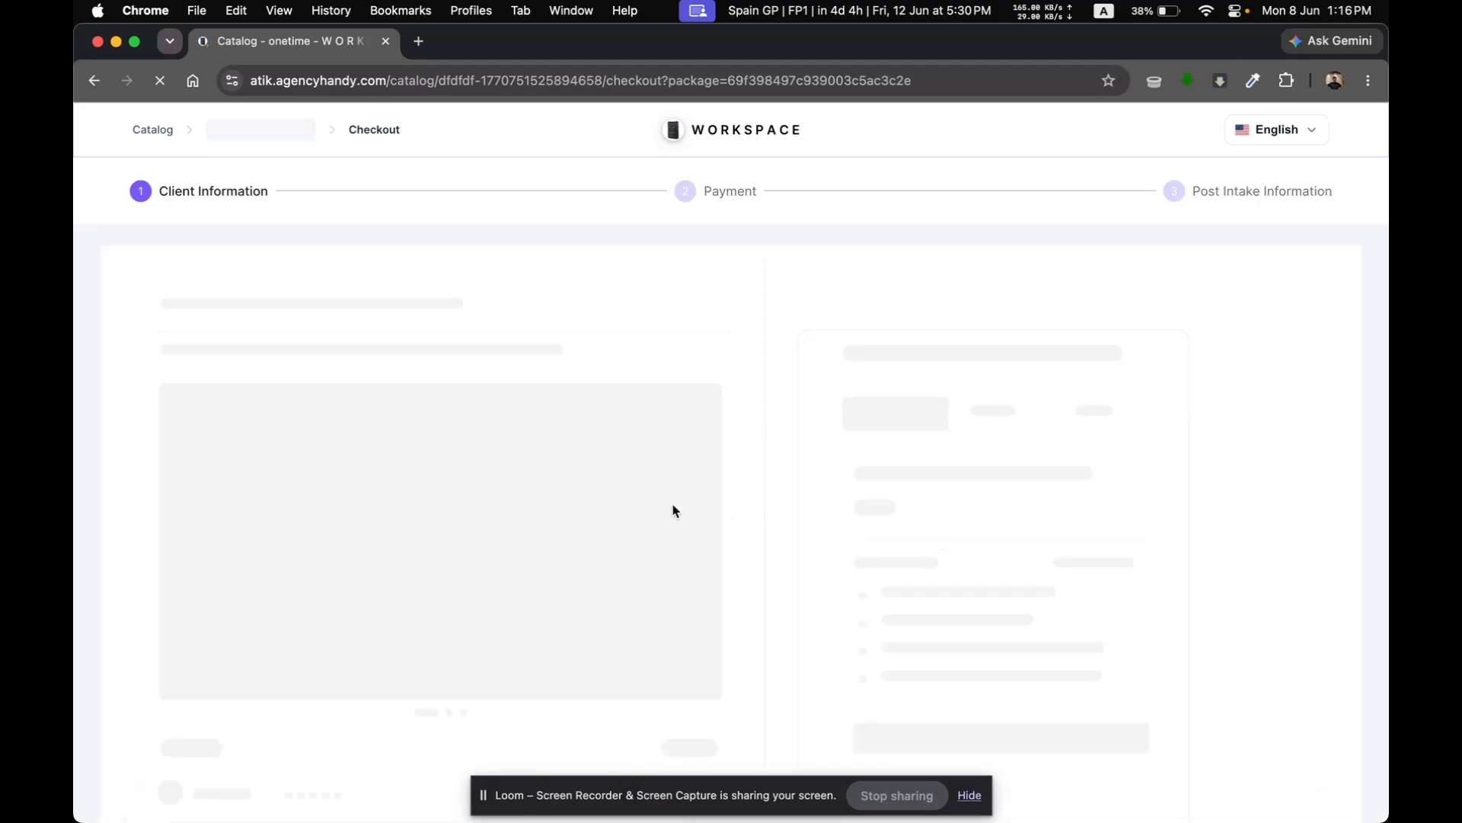
# Step: Accept the prefilled client information in the checkout and pay for the order with Bank Payment
pyautogui.scroll(-5, 655, 447)
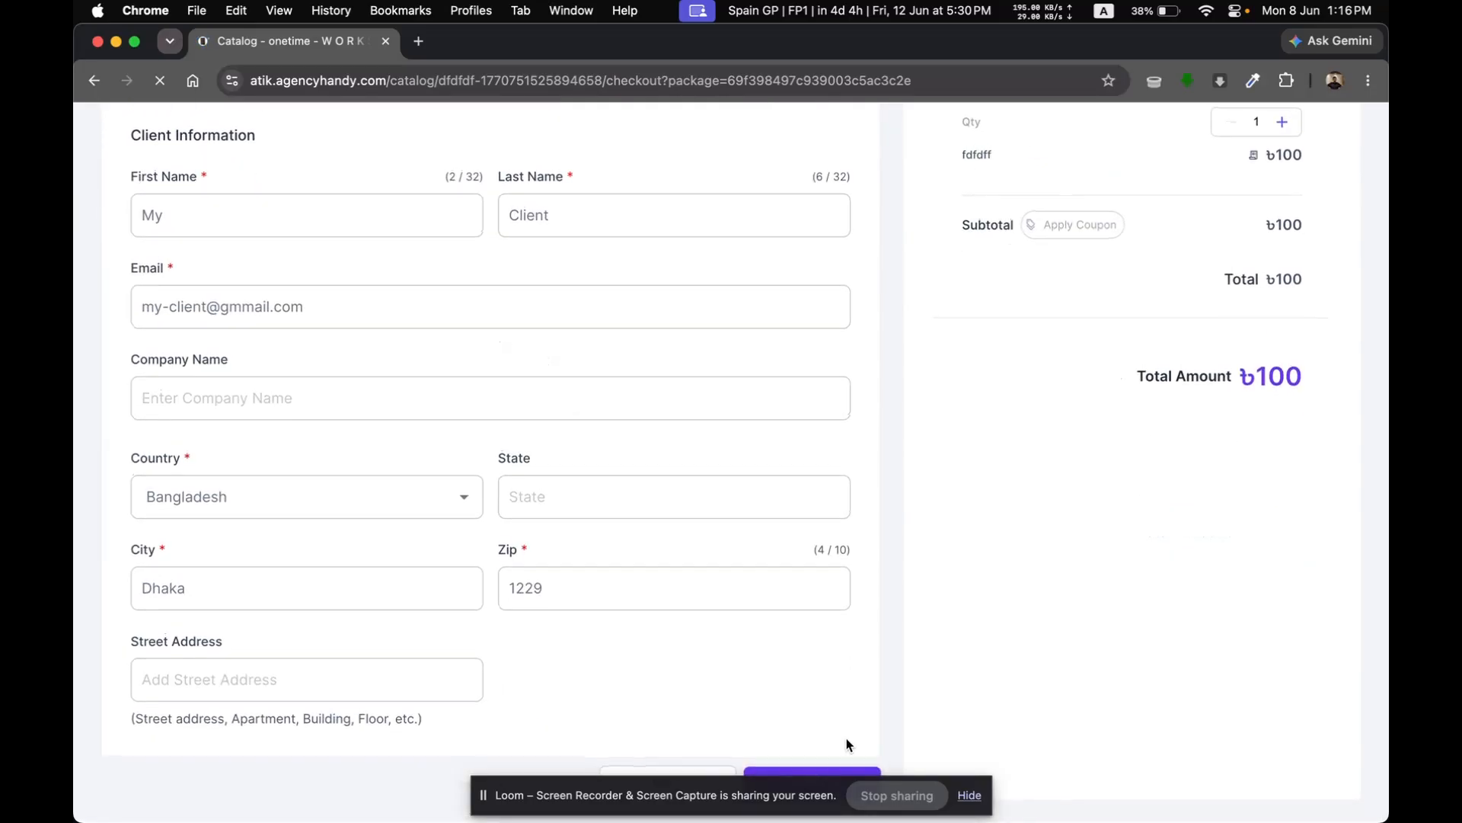
pyautogui.click(970, 796)
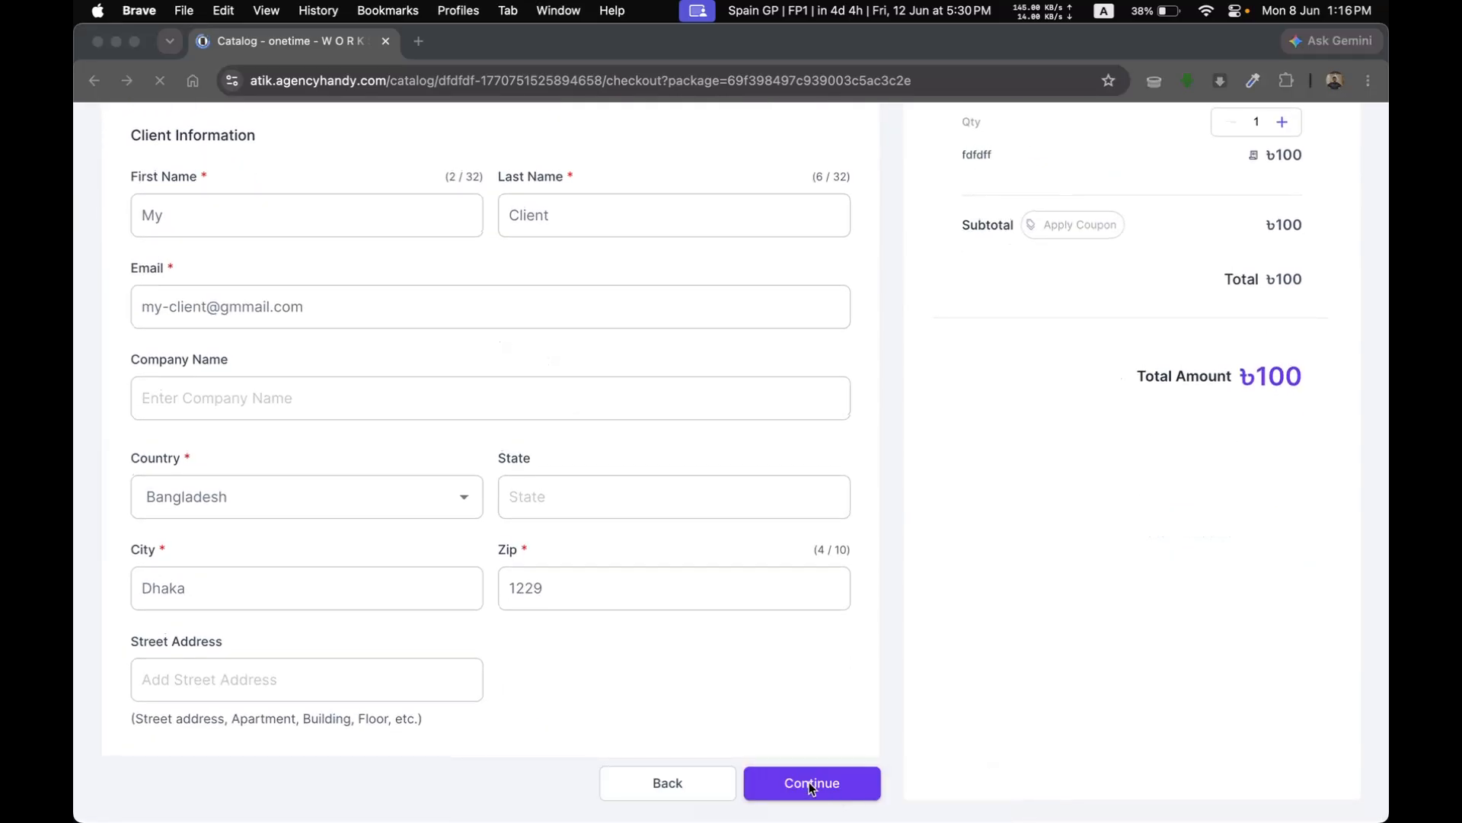
pyautogui.click(821, 788)
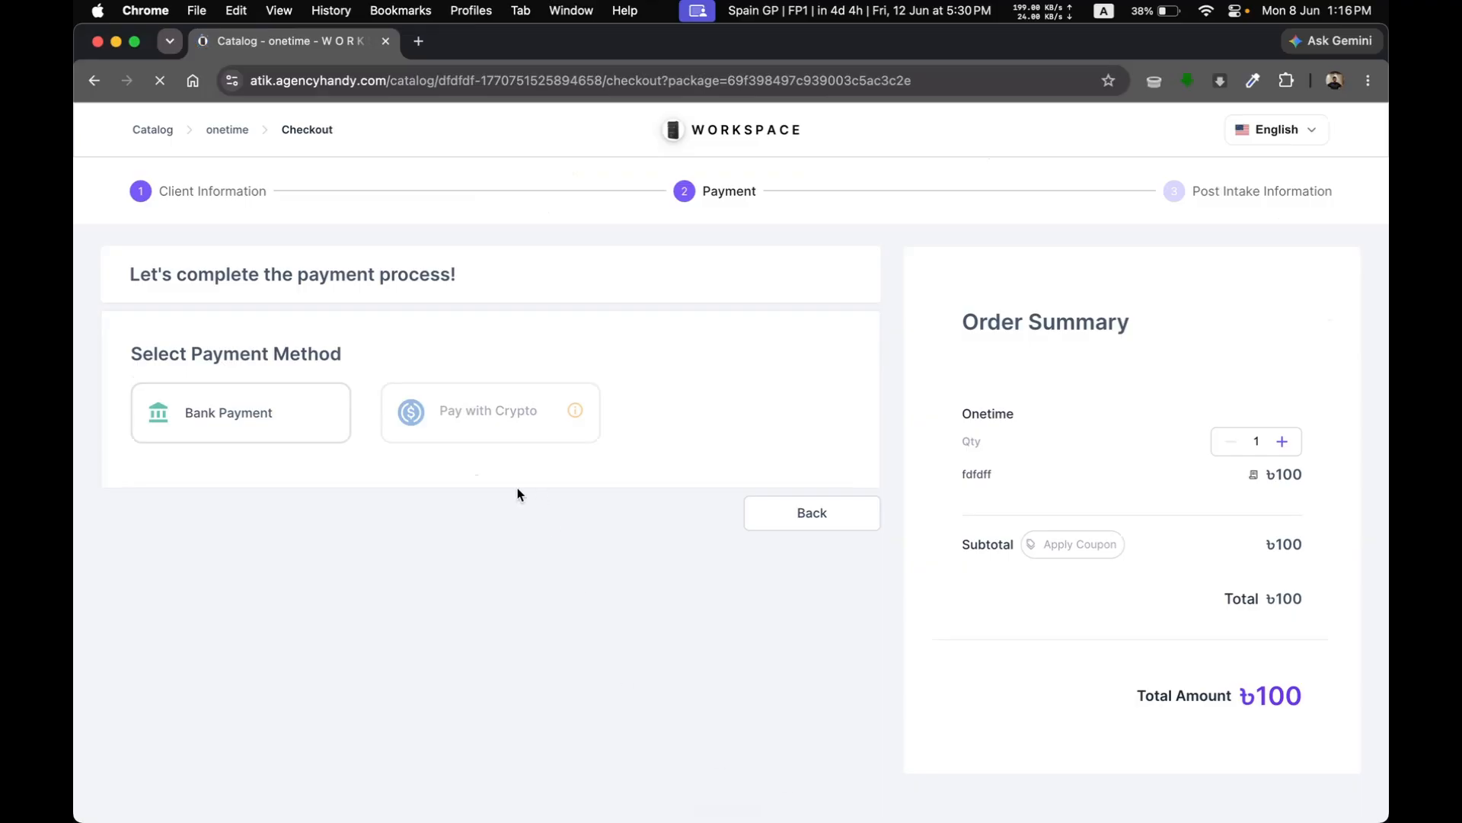
pyautogui.click(274, 412)
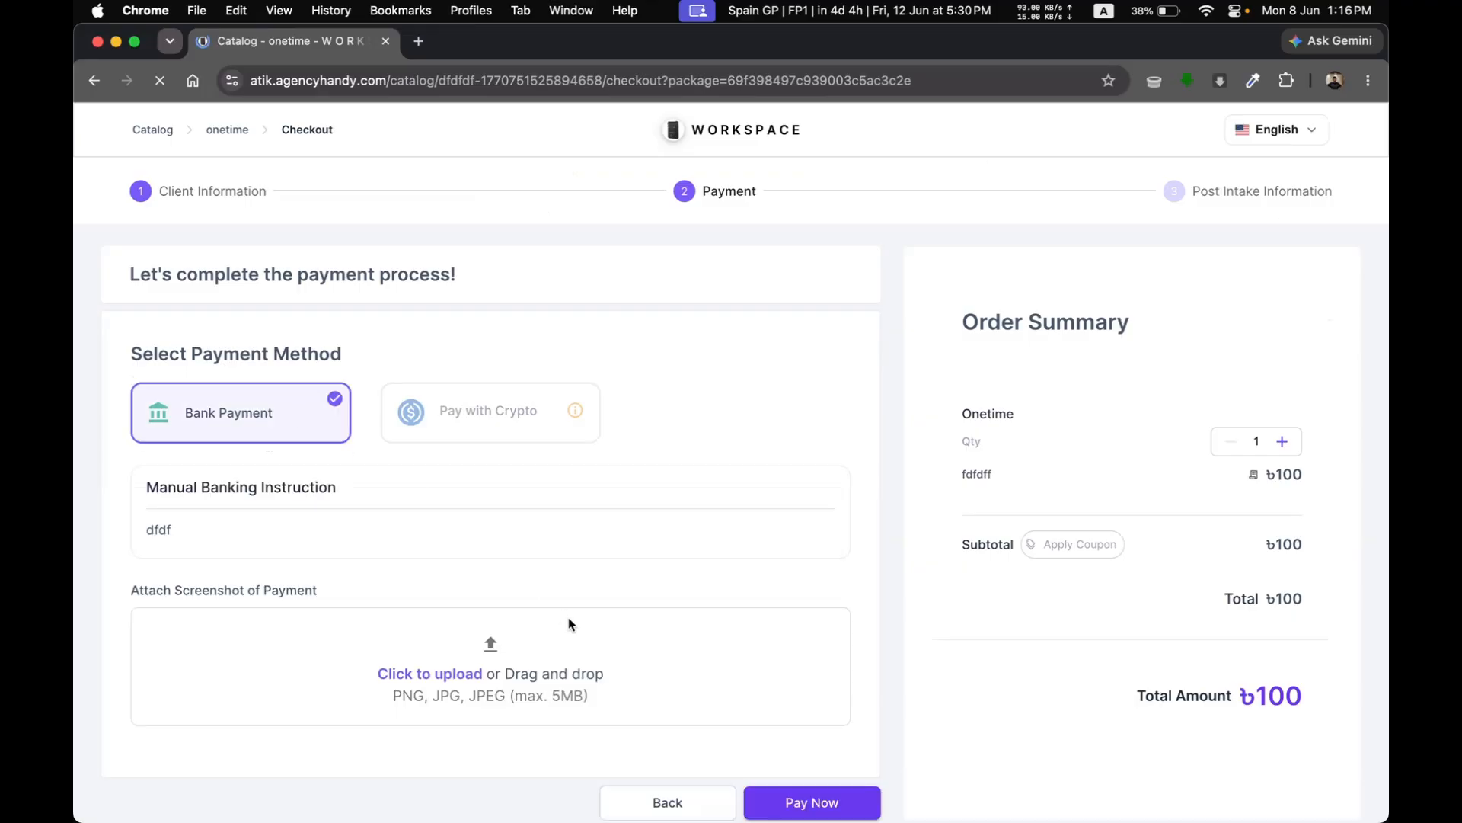
pyautogui.scroll(-1, 568, 620)
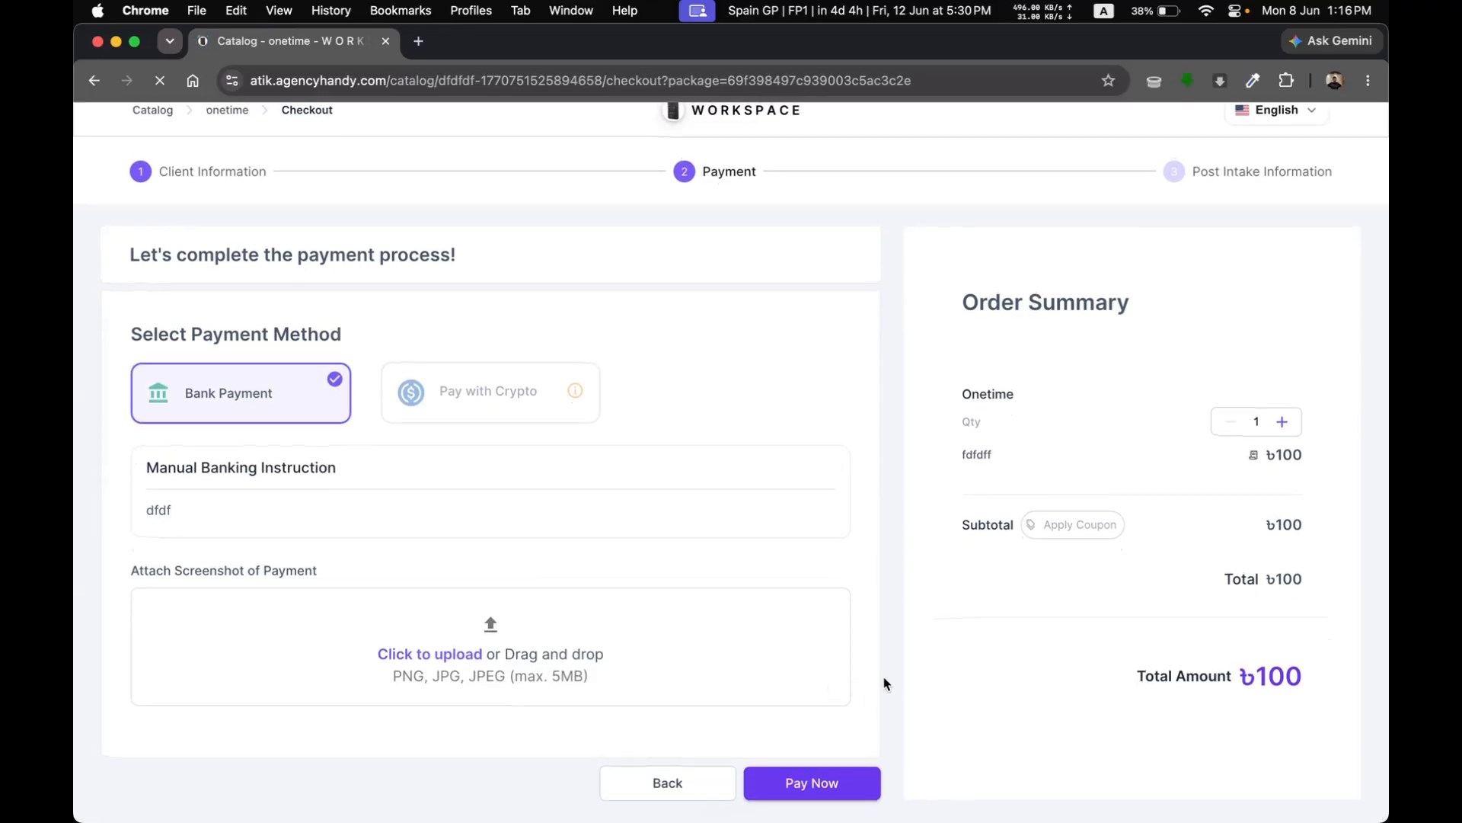
pyautogui.click(822, 791)
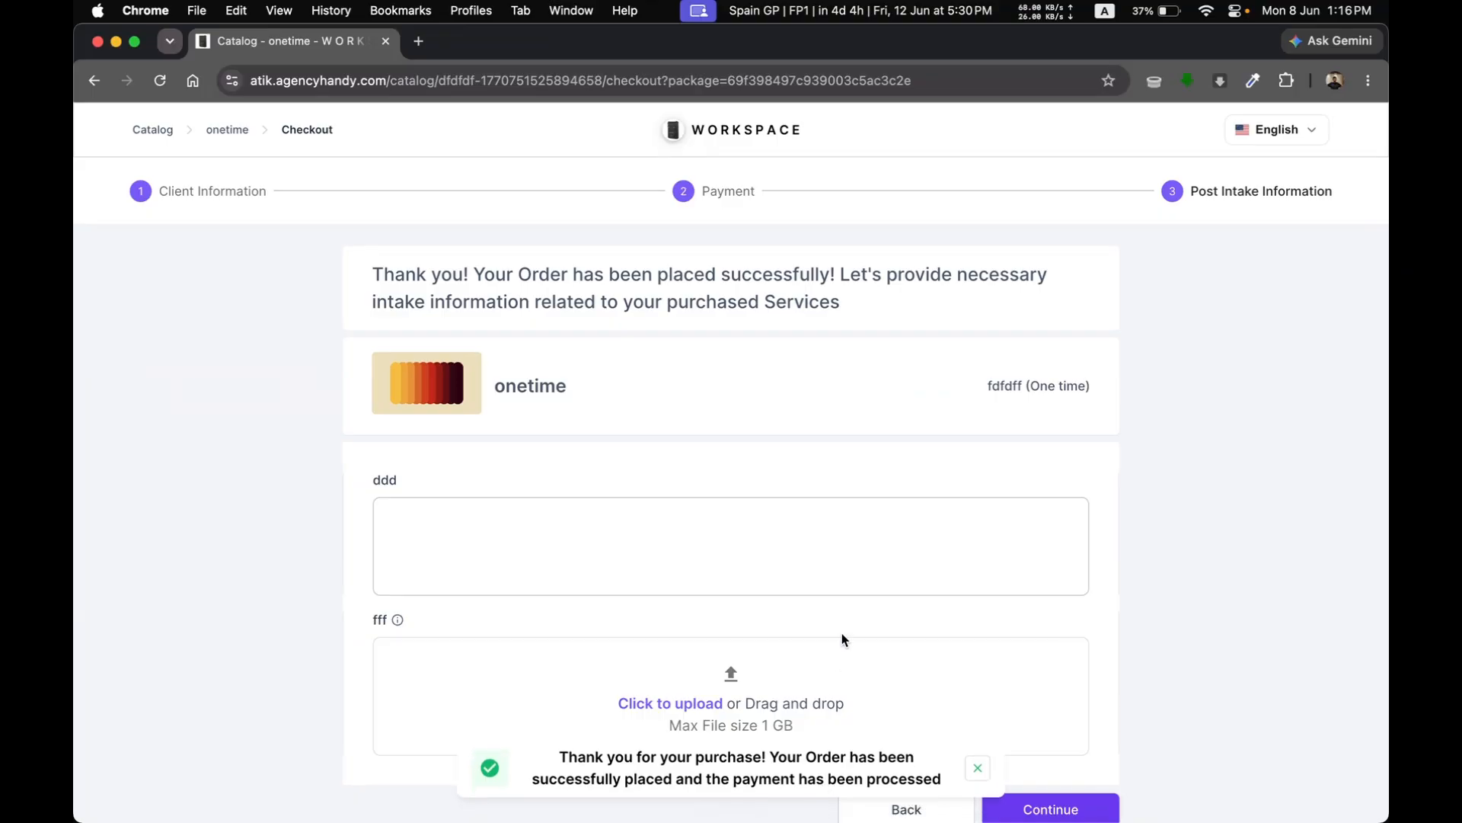
# Step: Check the post-intake redirection in the Brave settings window, and submit the blank post-intake form in the Chrome checkout
pyautogui.hotkey('ctrl', 'Left')
pyautogui.scroll(5, 842, 637)
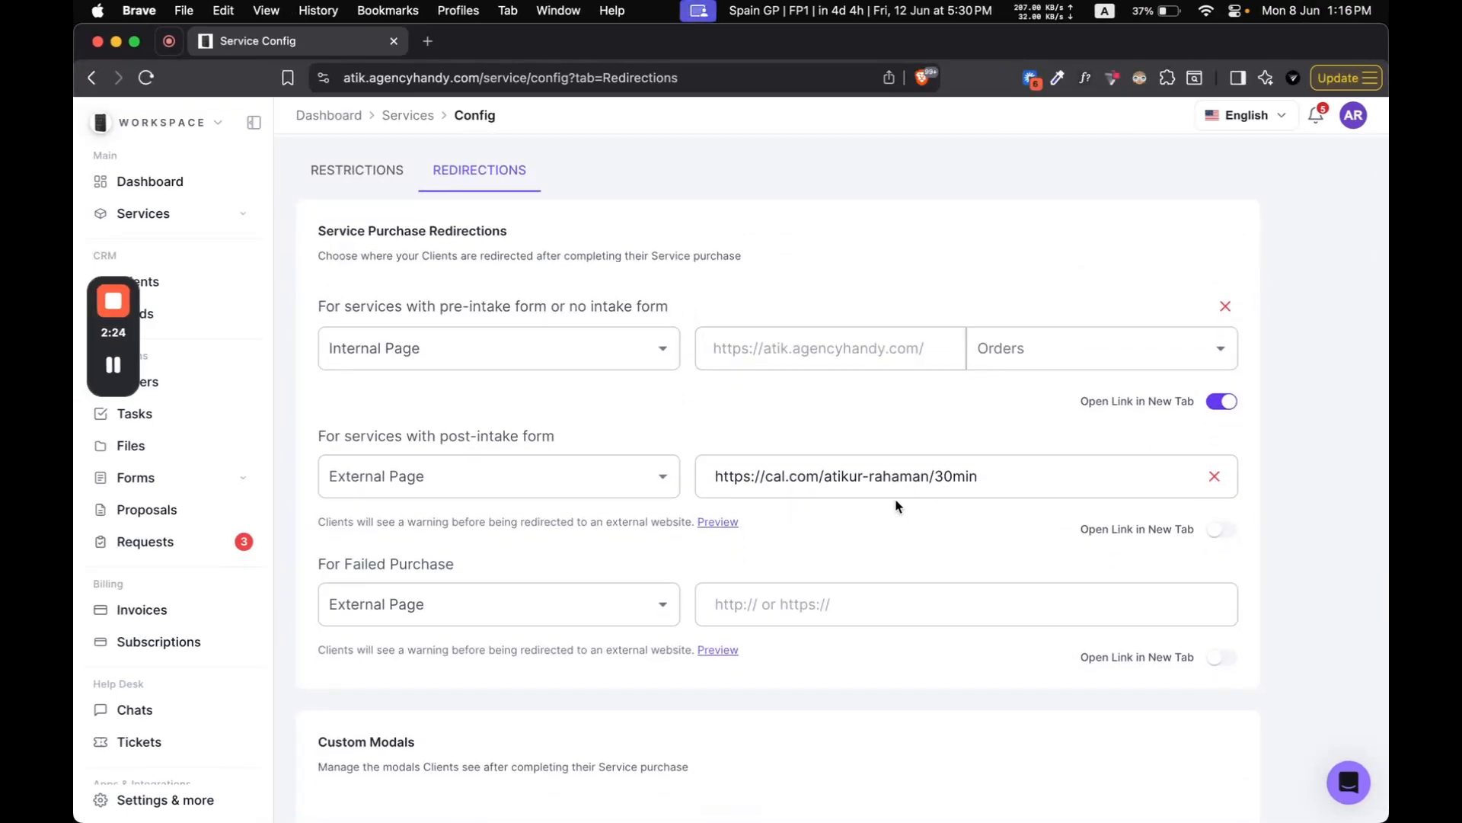
pyautogui.hotkey('ctrl', 'Right')
pyautogui.hotkey('ctrl', 'Left')
pyautogui.hotkey('ctrl', 'Right')
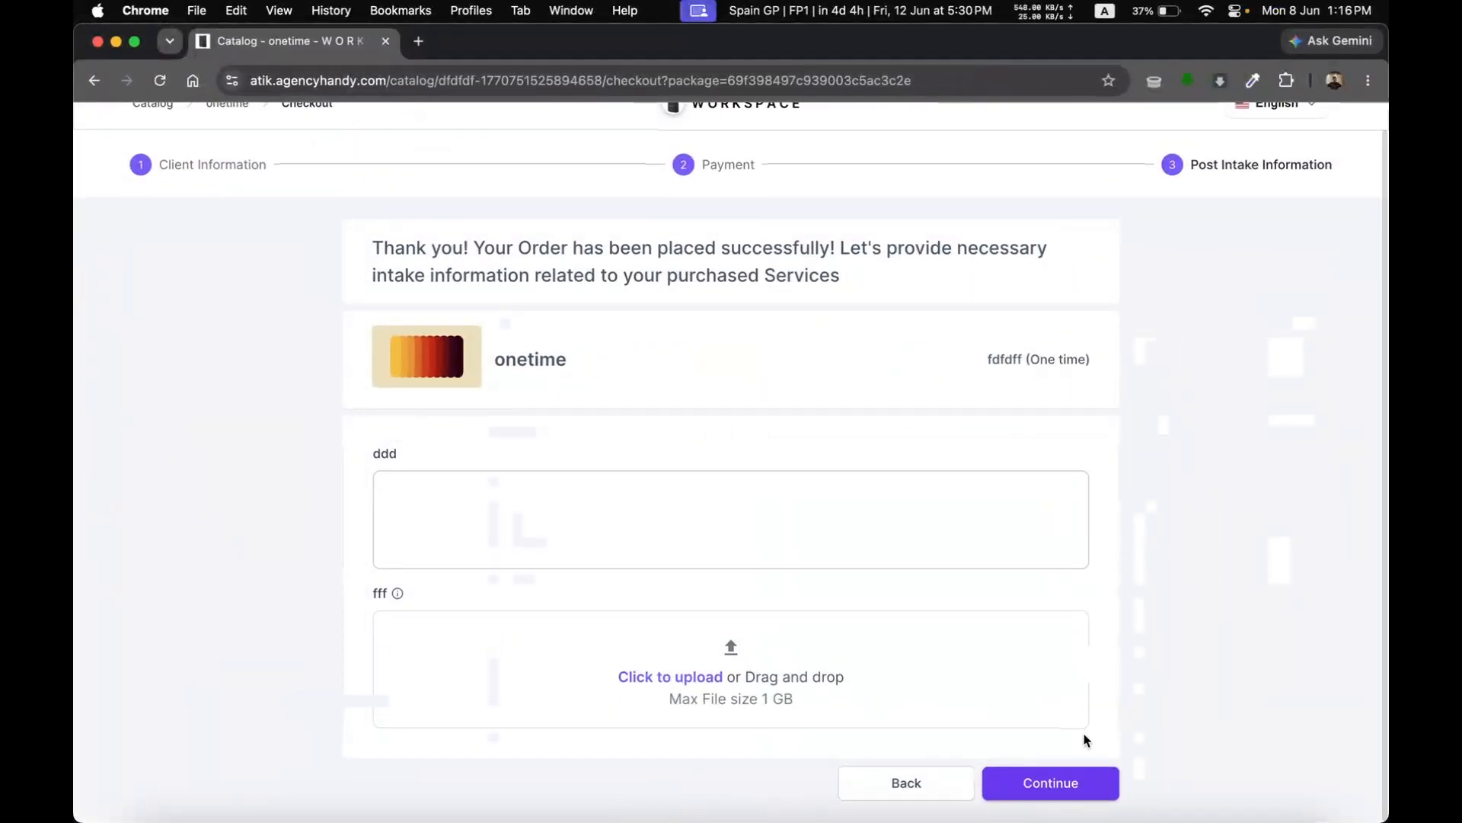
pyautogui.click(1058, 787)
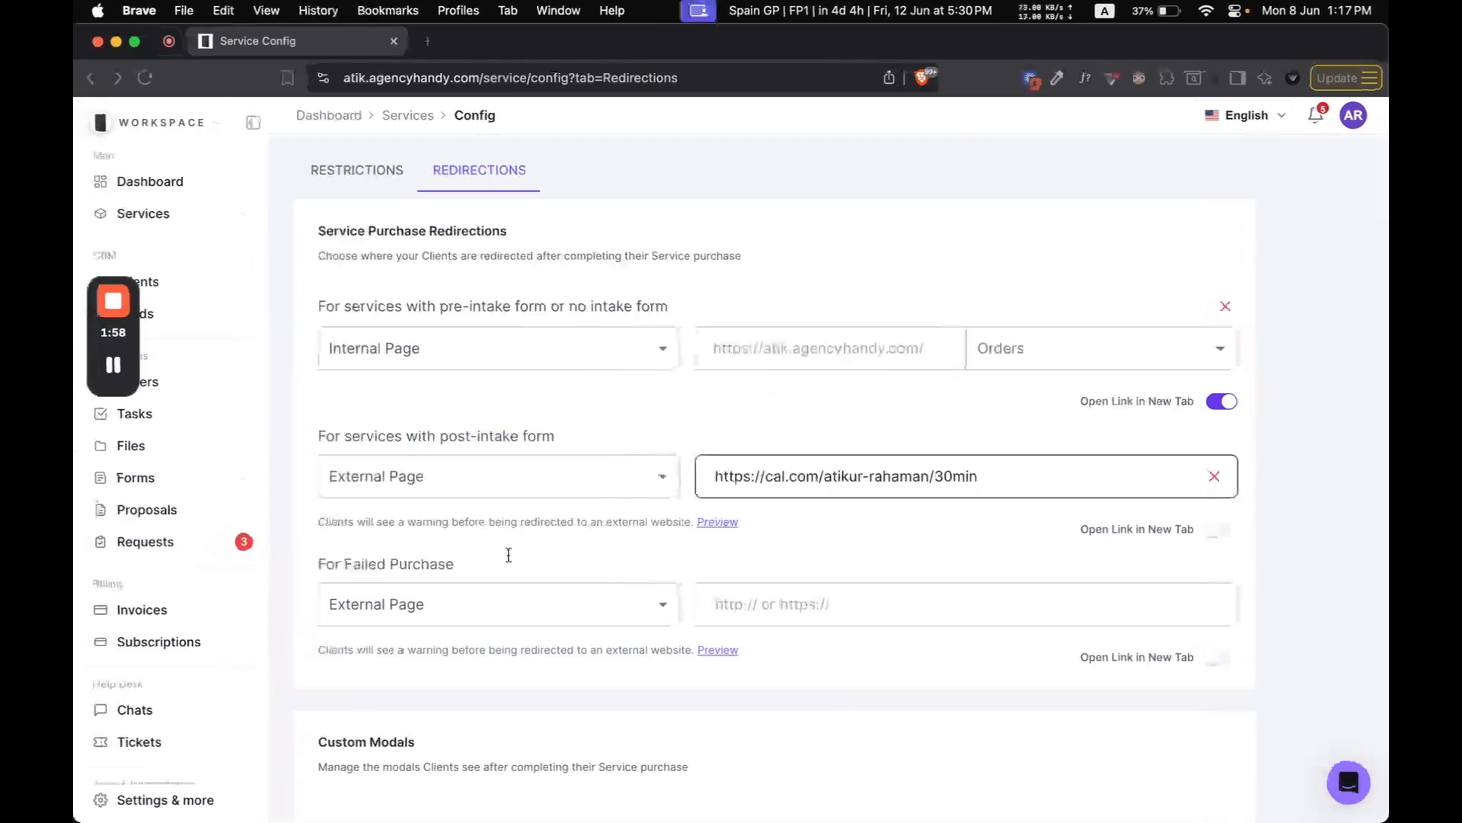
# Step: Return to the redirection settings in Brave and enter cal.com as a trusted redirect domain
pyautogui.scroll(-5, 506, 556)
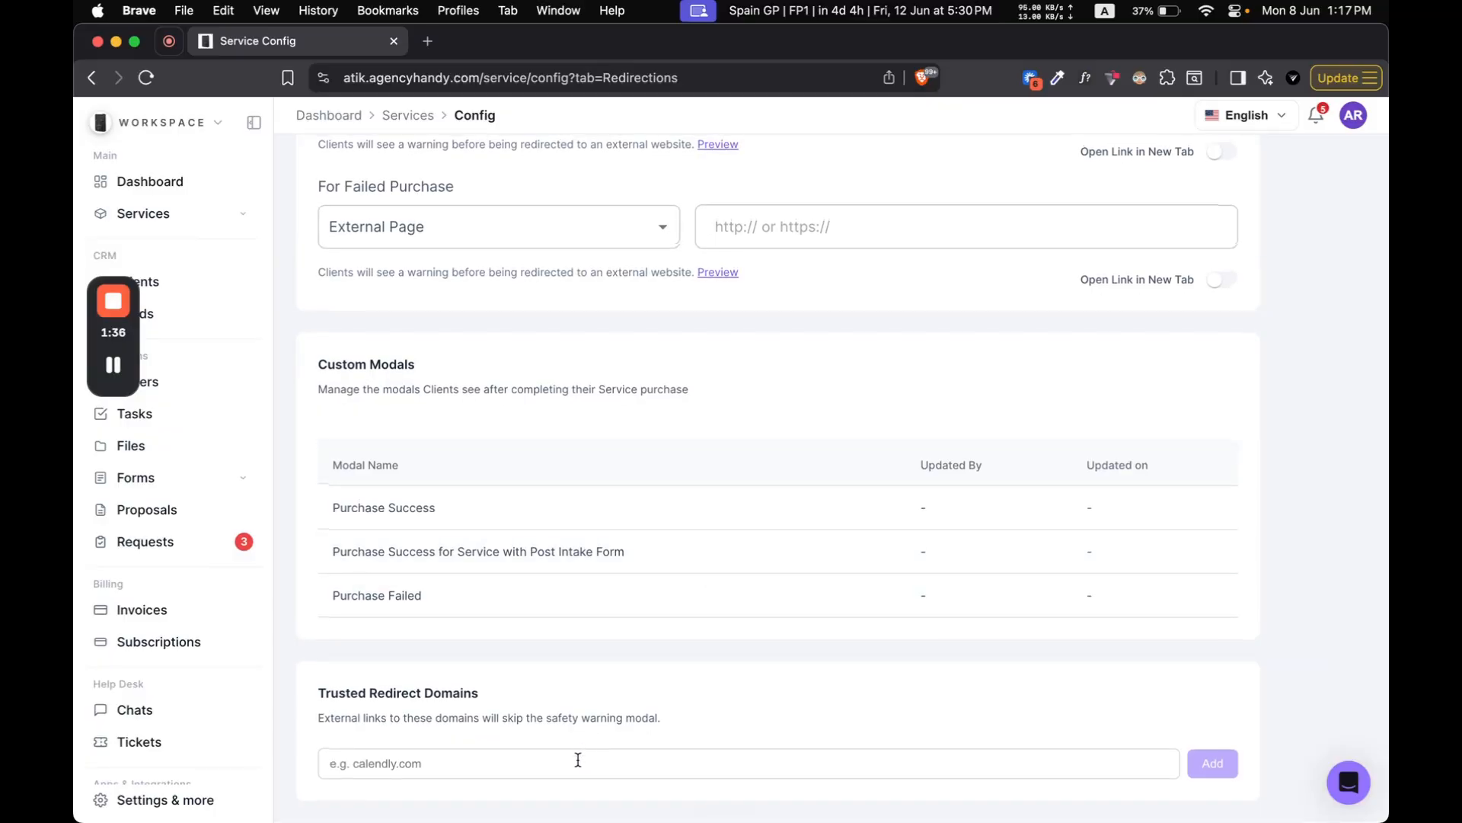
pyautogui.click(578, 760)
pyautogui.write('cal.com')
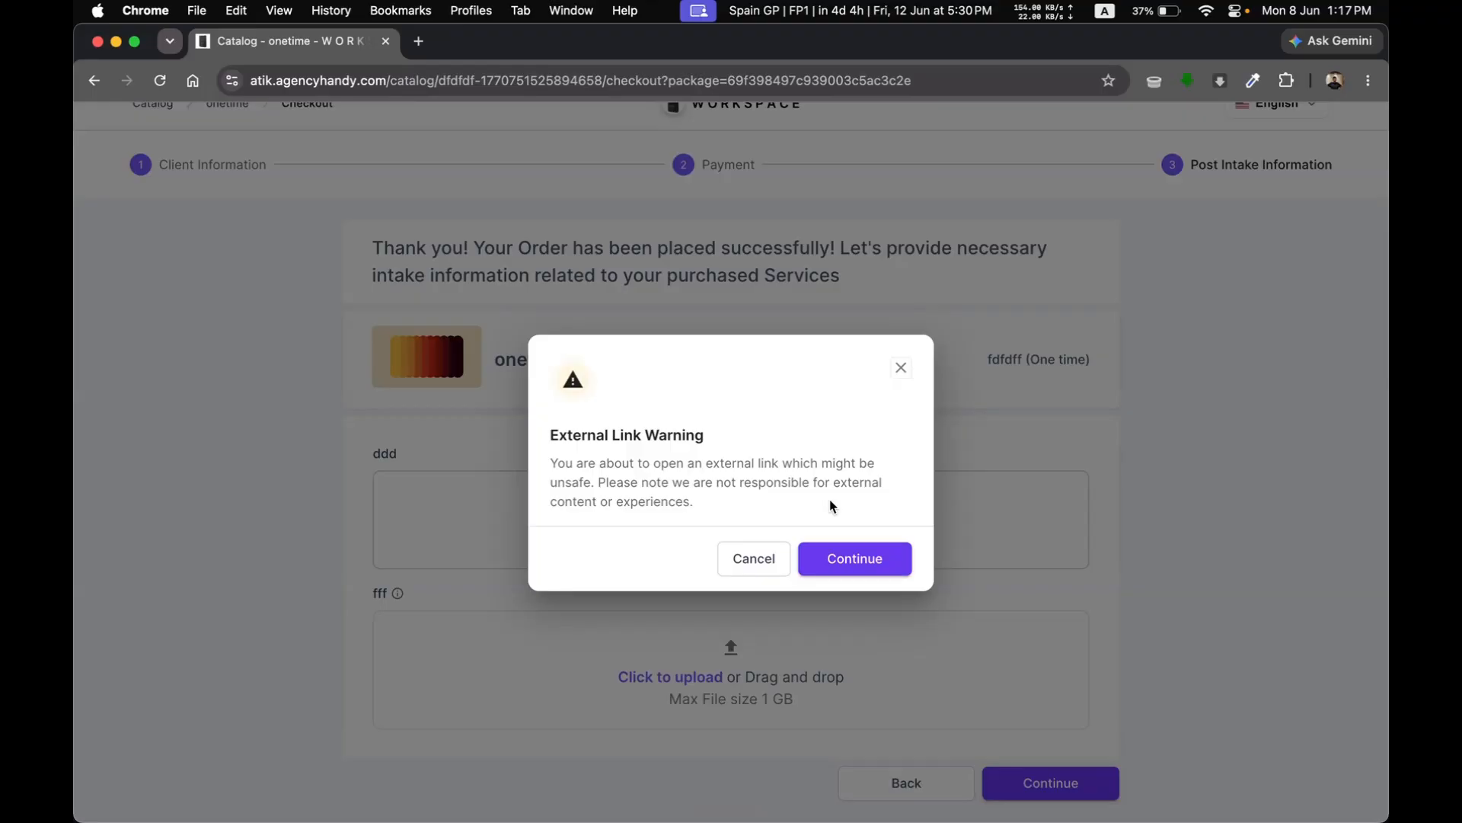
# Step: Accept the external link warning in the Chrome checkout to proceed to the booking page
pyautogui.click(847, 559)
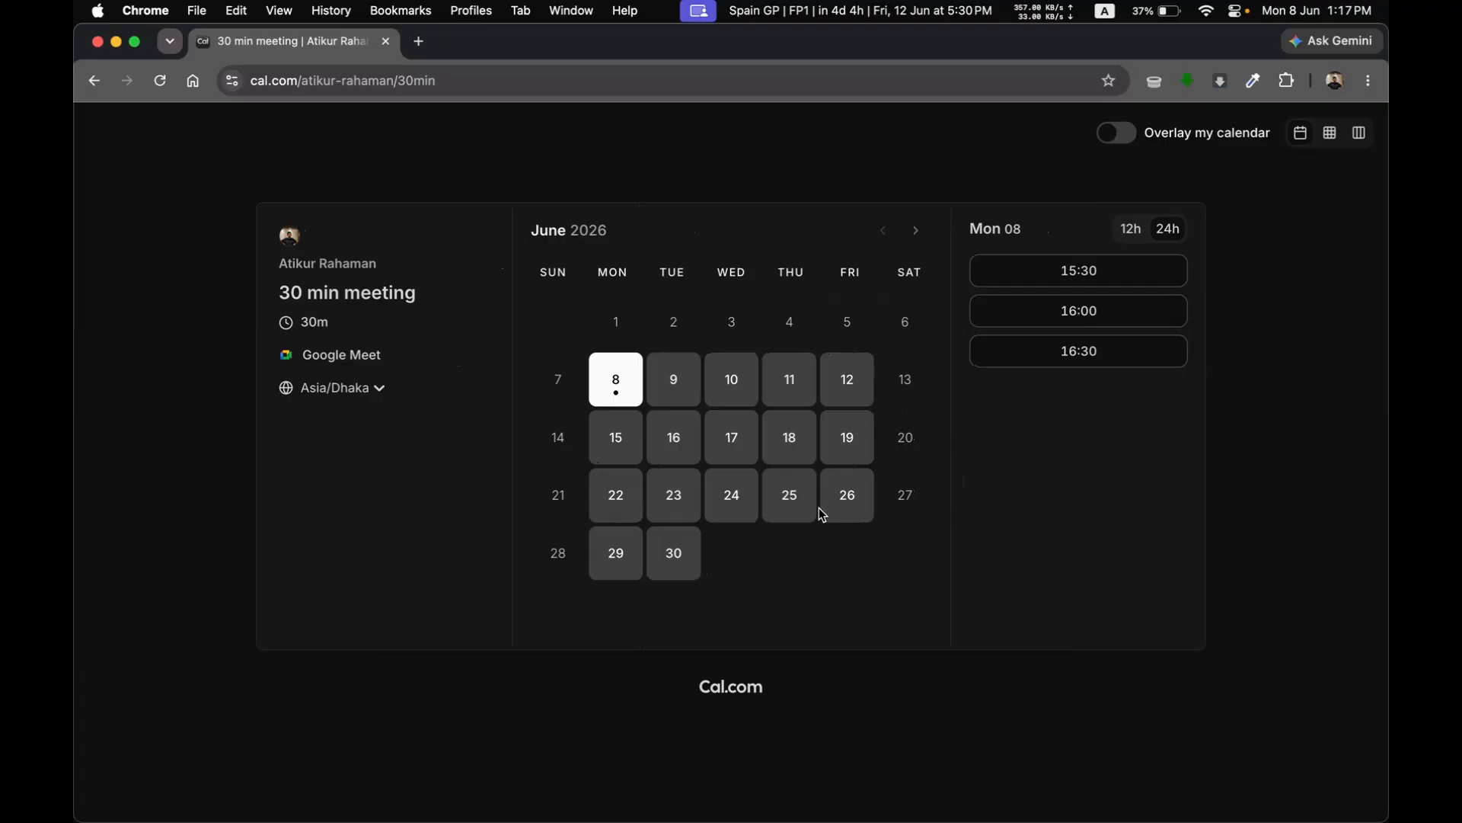
# Step: Switch back to Brave and add the entered cal.com domain to the trusted redirect domains
pyautogui.hotkey('ctrl', 'Left')
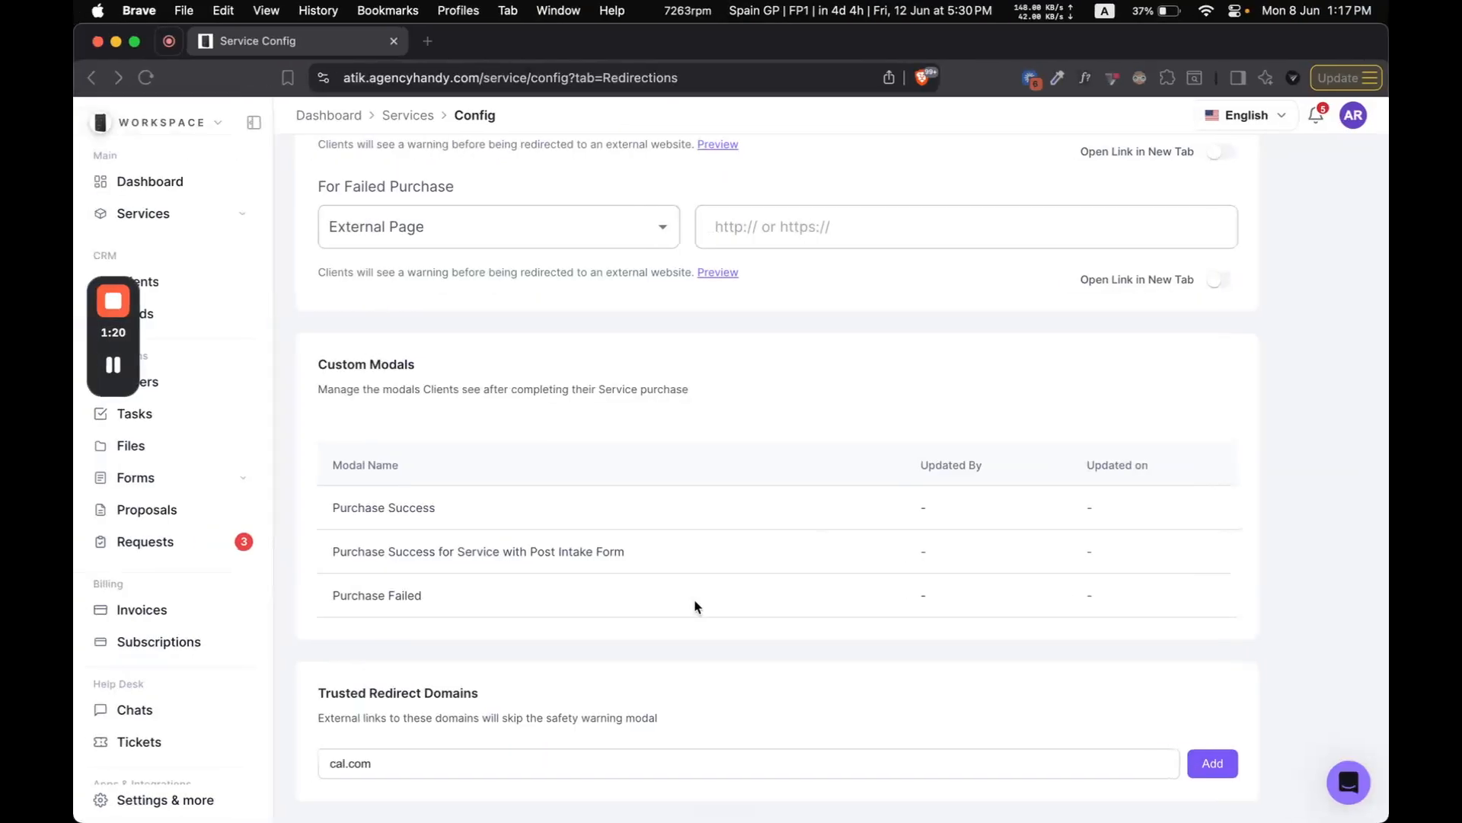
pyautogui.click(1213, 763)
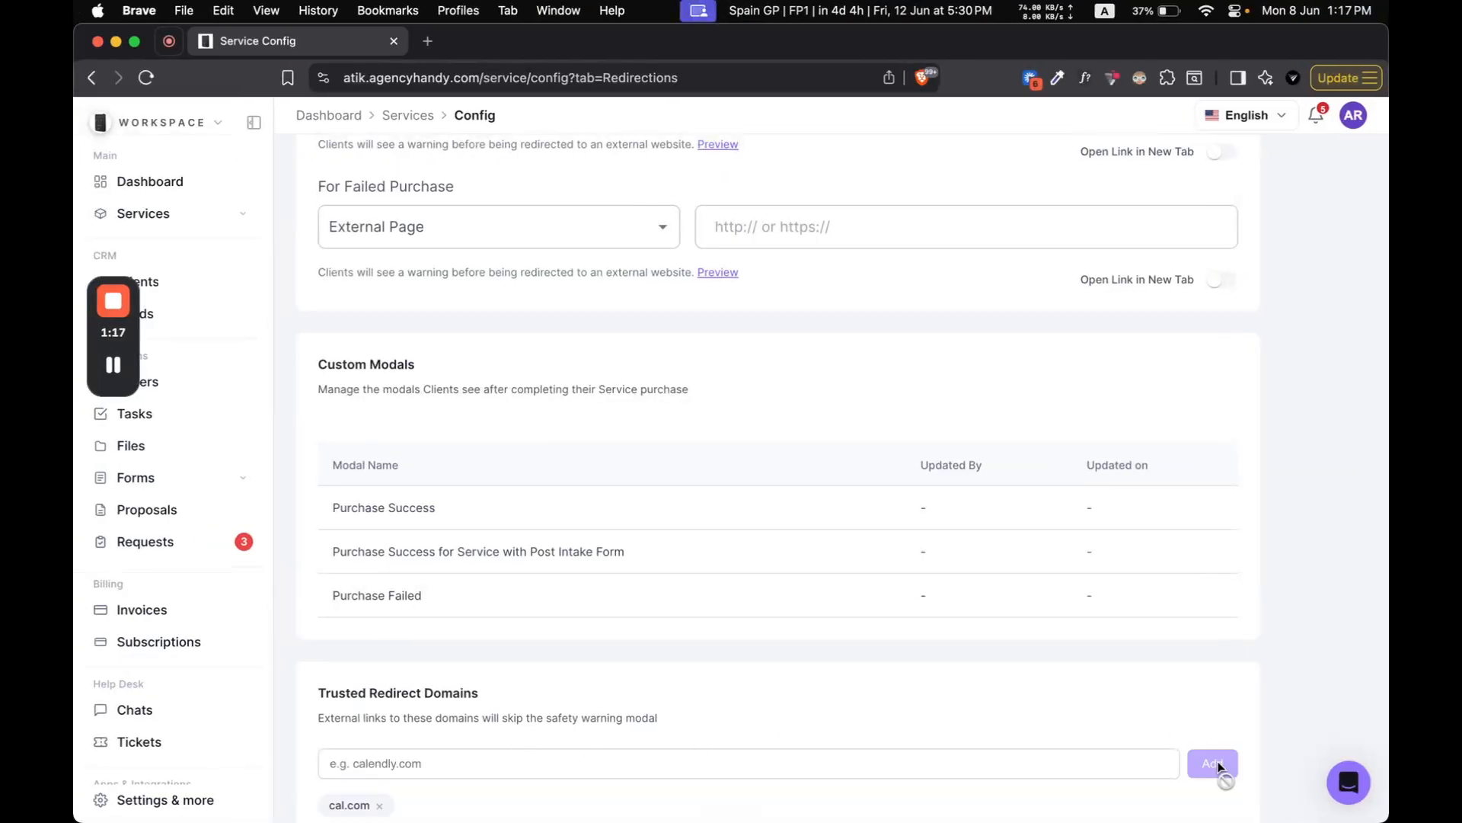
pyautogui.scroll(-1, 824, 713)
# Step: Switch to Chrome and open the workspace's public agencyhandy.com catalog page
pyautogui.hotkey('ctrl', 'Right')
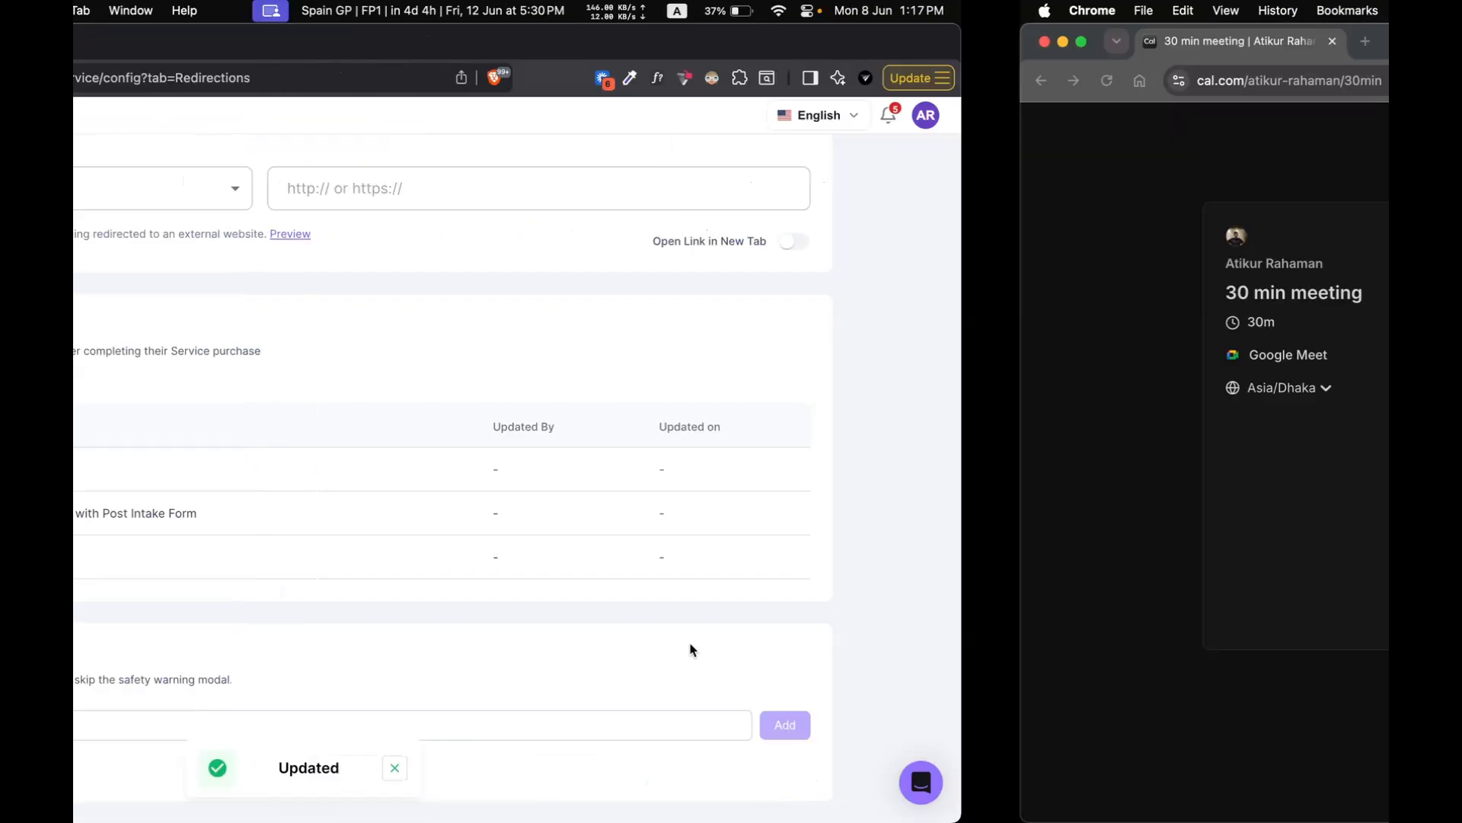
pyautogui.click(610, 84)
pyautogui.write('atik')
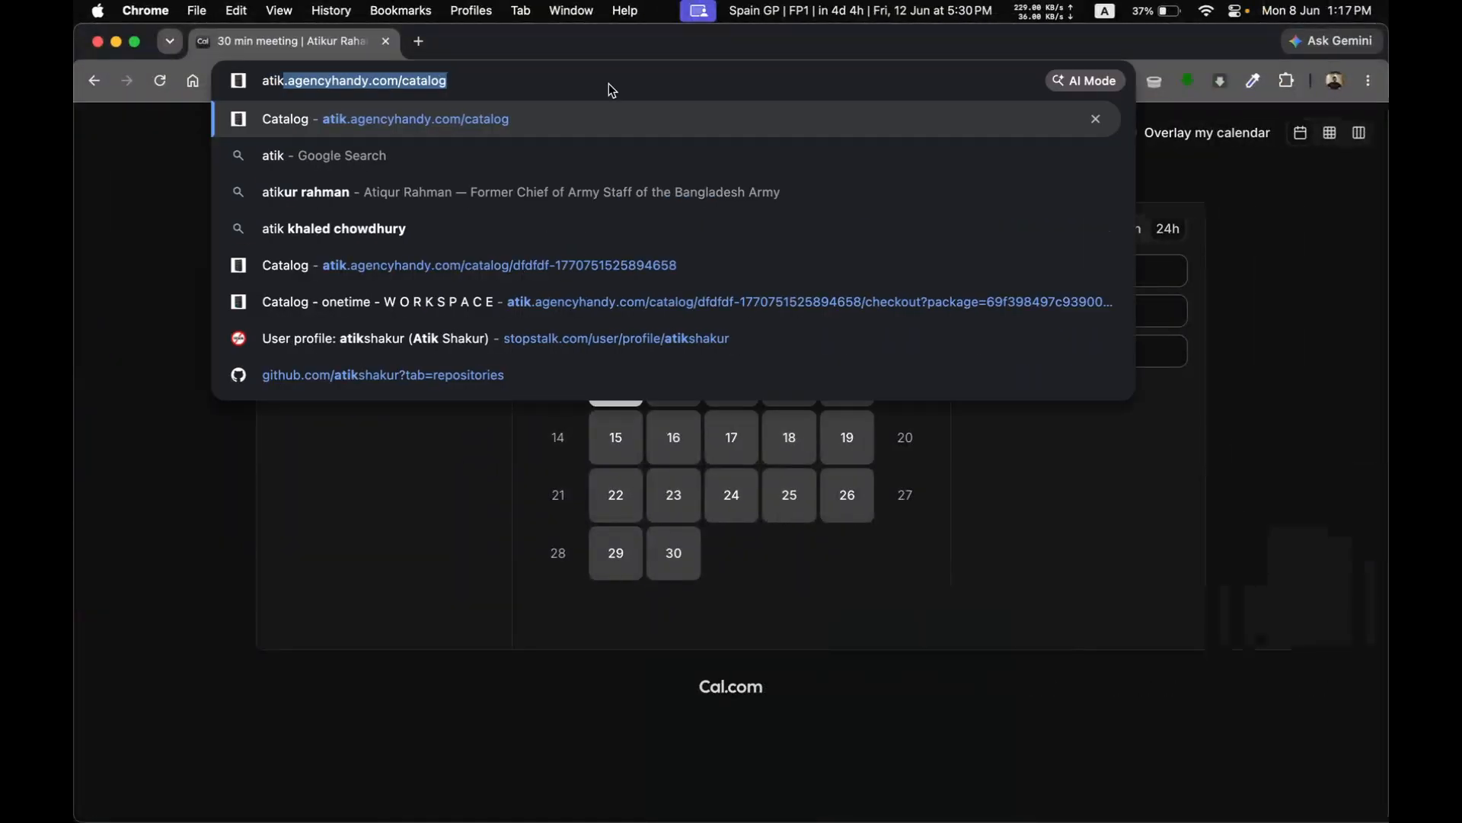
pyautogui.press('Return')
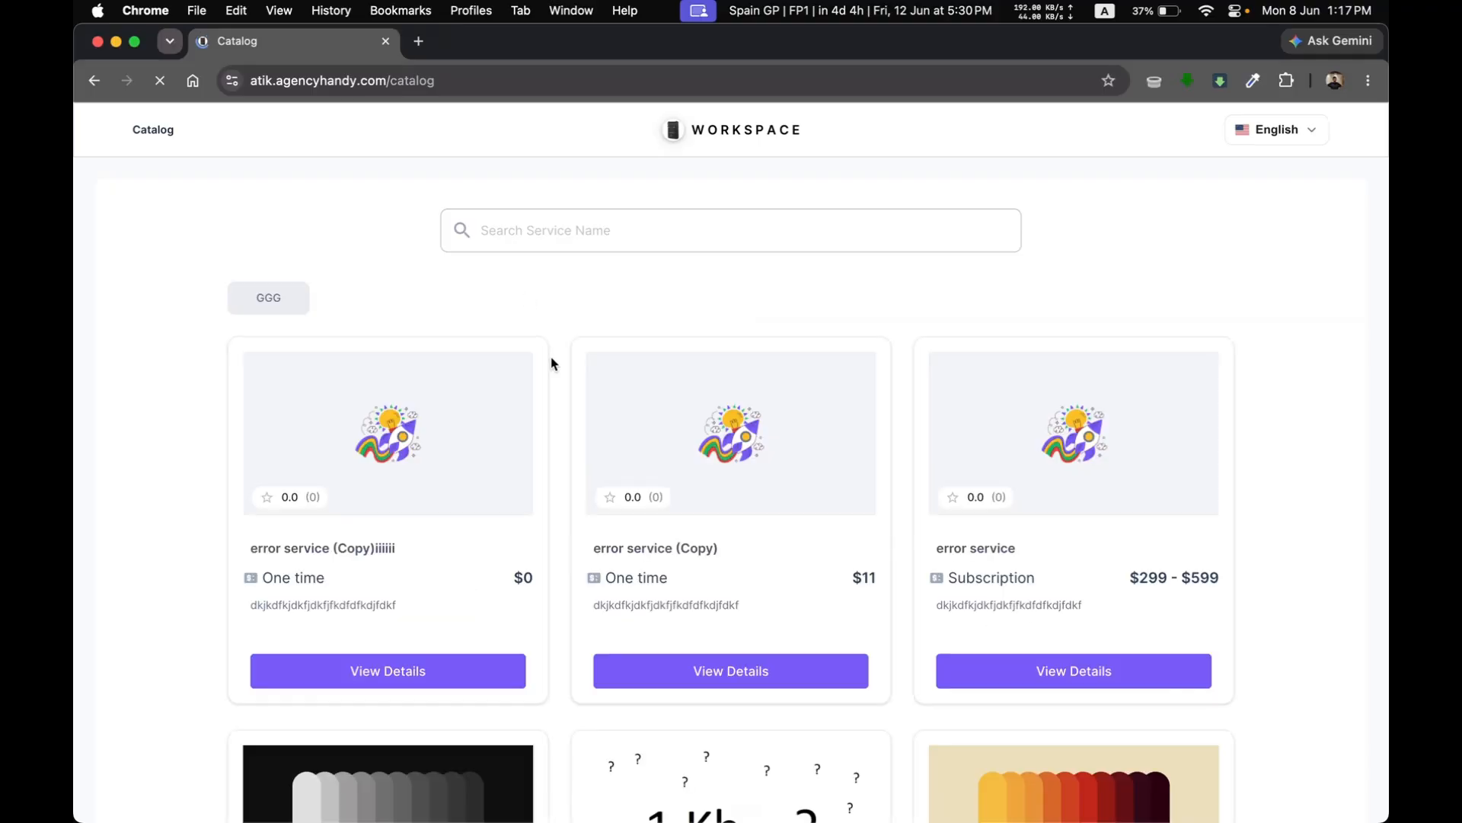
# Step: Open the onetime service from the catalog and proceed to its checkout
pyautogui.scroll(-5, 553, 364)
pyautogui.click(413, 711)
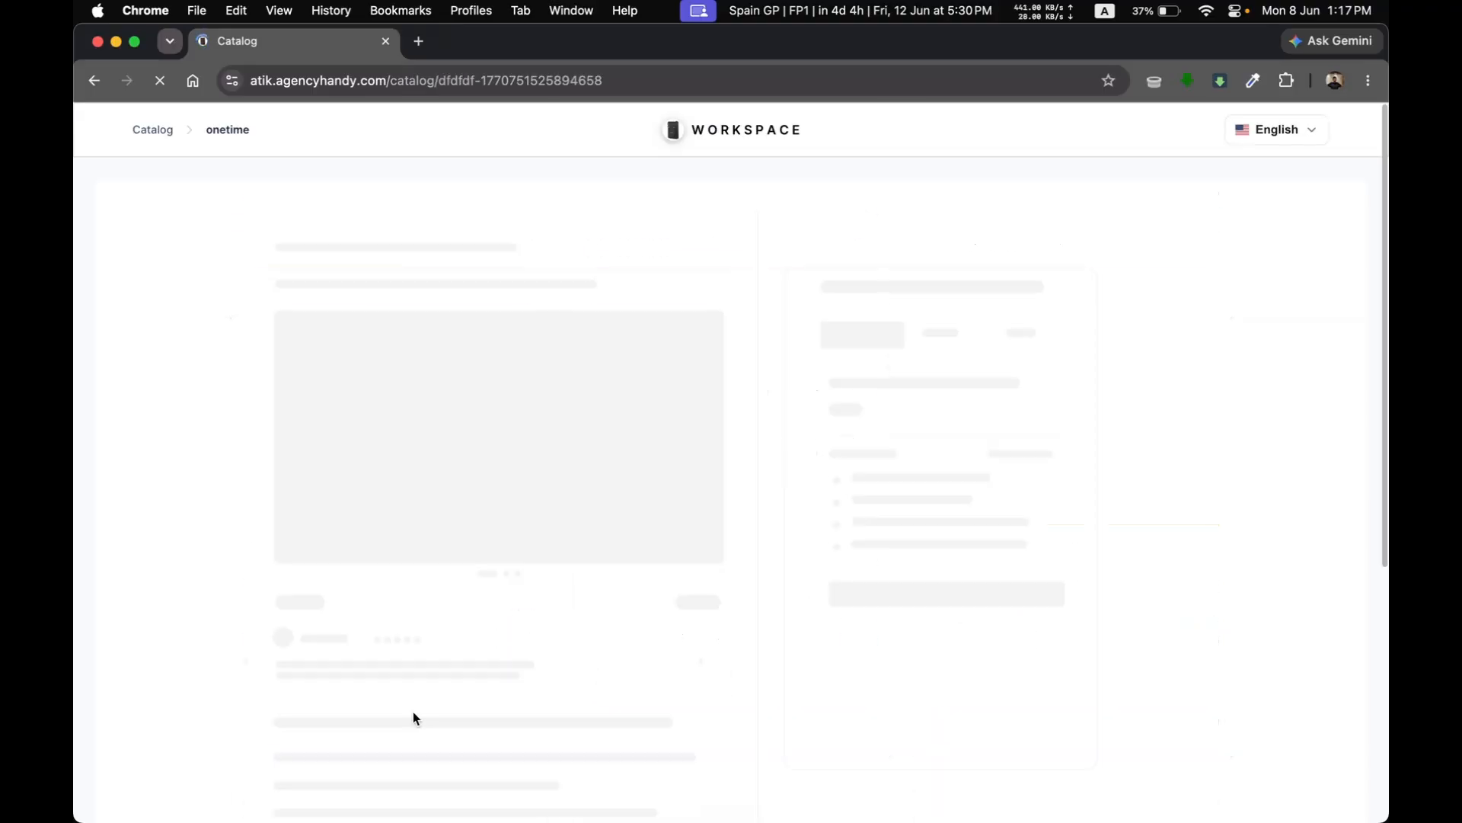
pyautogui.click(959, 538)
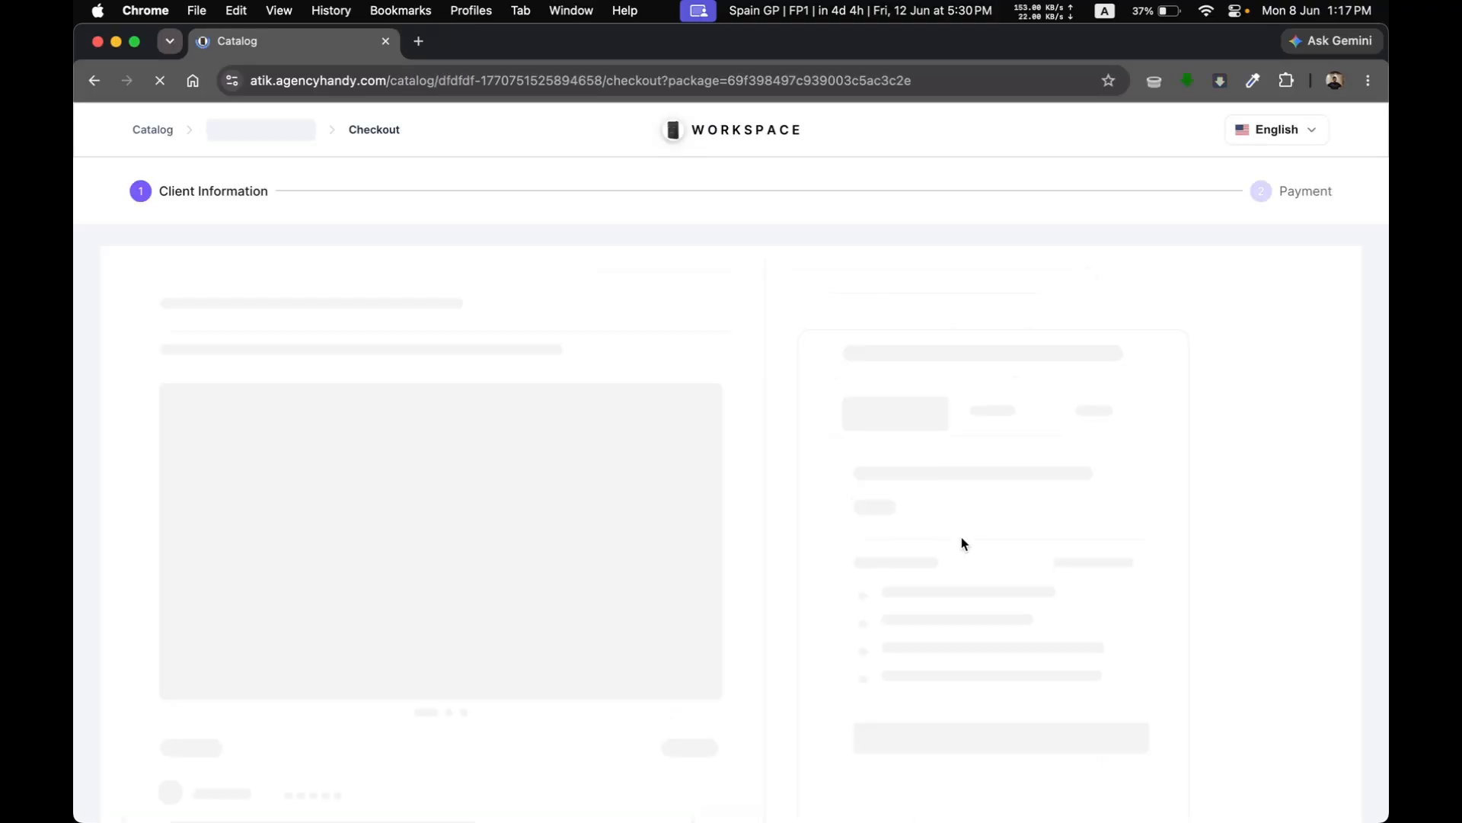
# Step: Accept the prefilled client information and pay for the onetime service with the Bank Payment method
pyautogui.scroll(-5, 837, 572)
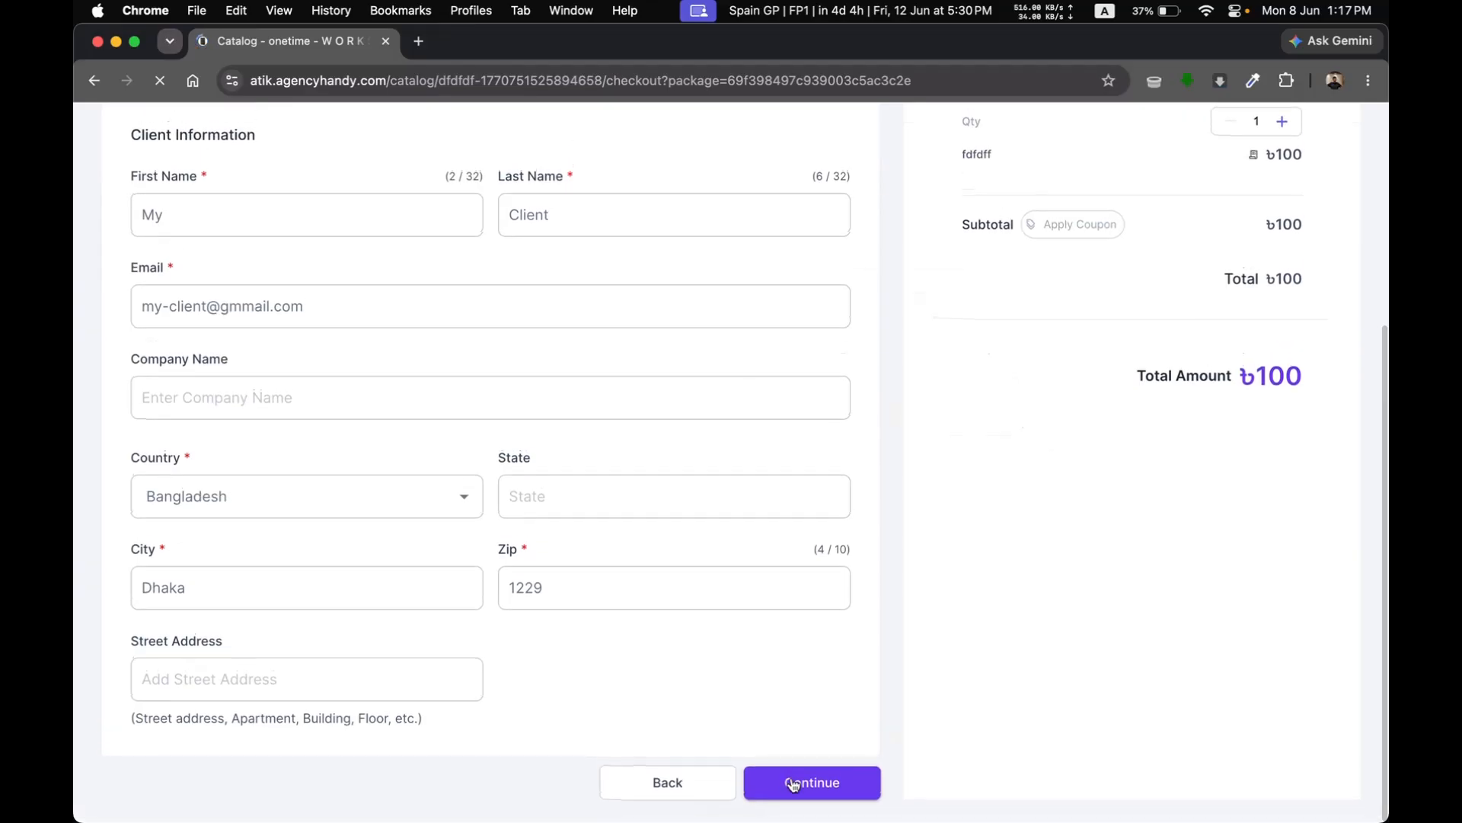
pyautogui.click(795, 789)
pyautogui.click(259, 415)
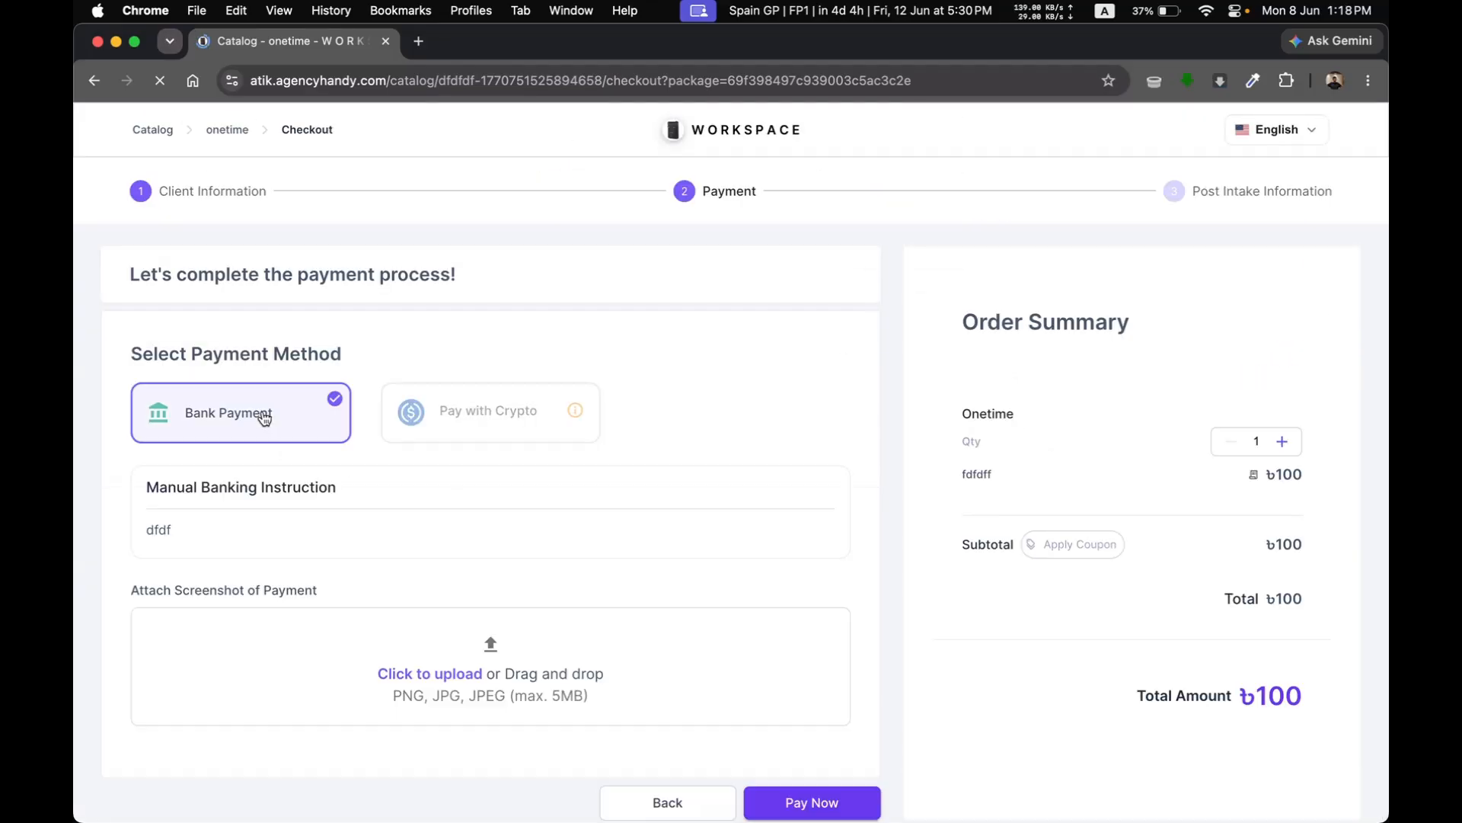
pyautogui.click(814, 800)
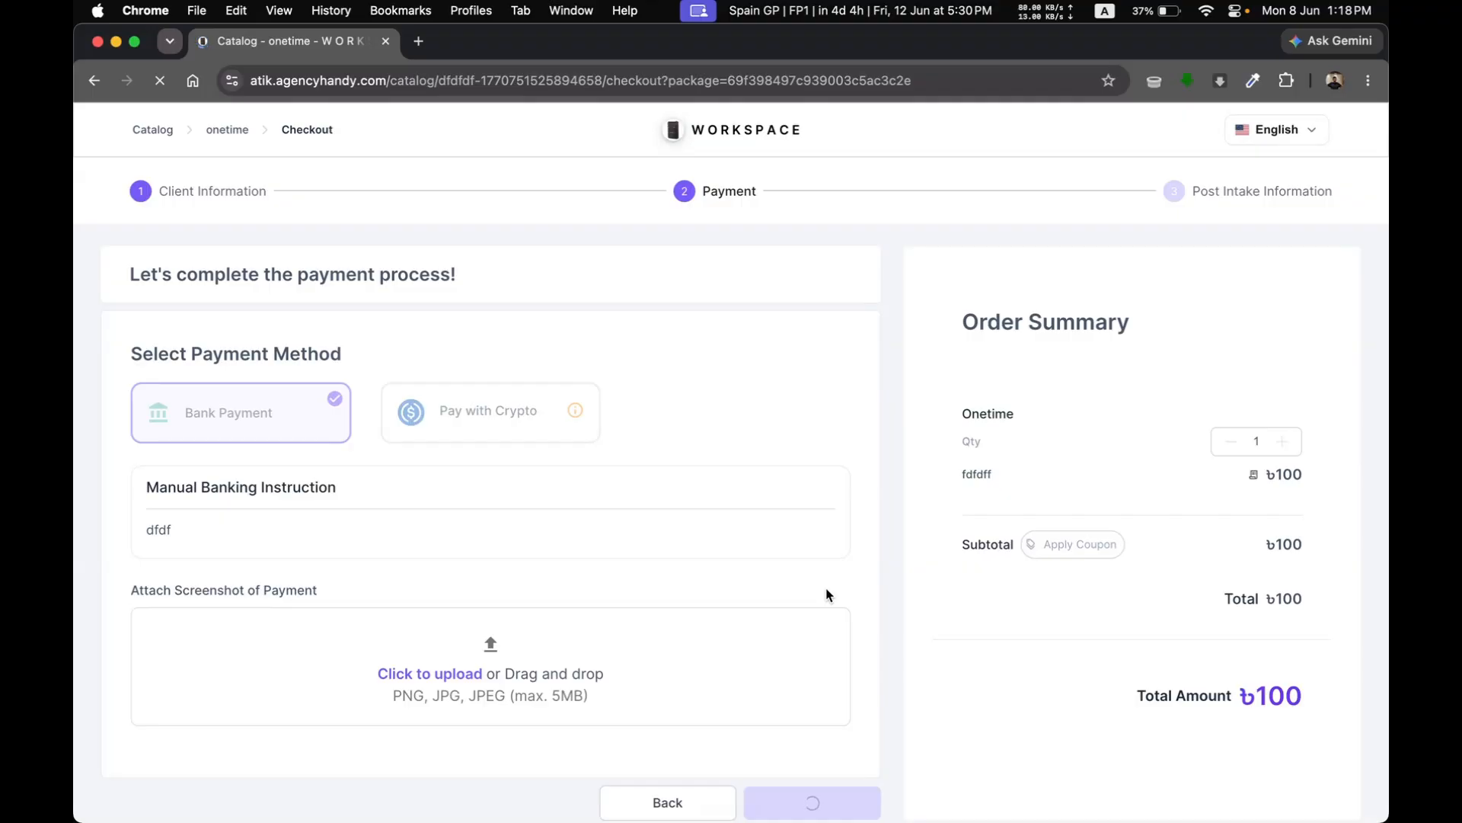
# Step: Submit the blank post-intake form to test the trusted redirect, and switch back to the redirection settings in Brave
pyautogui.scroll(-1, 829, 595)
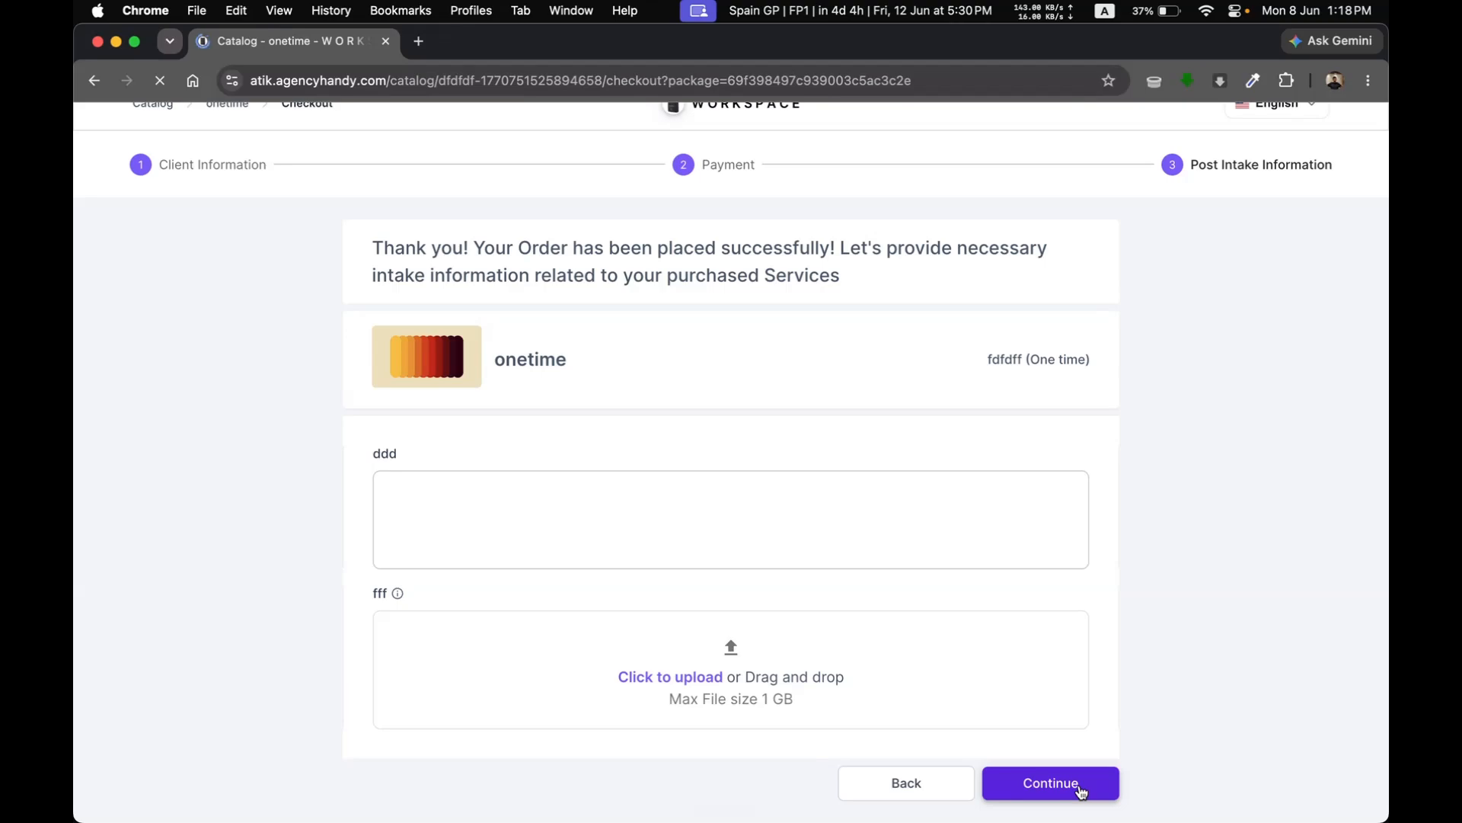
pyautogui.click(1080, 784)
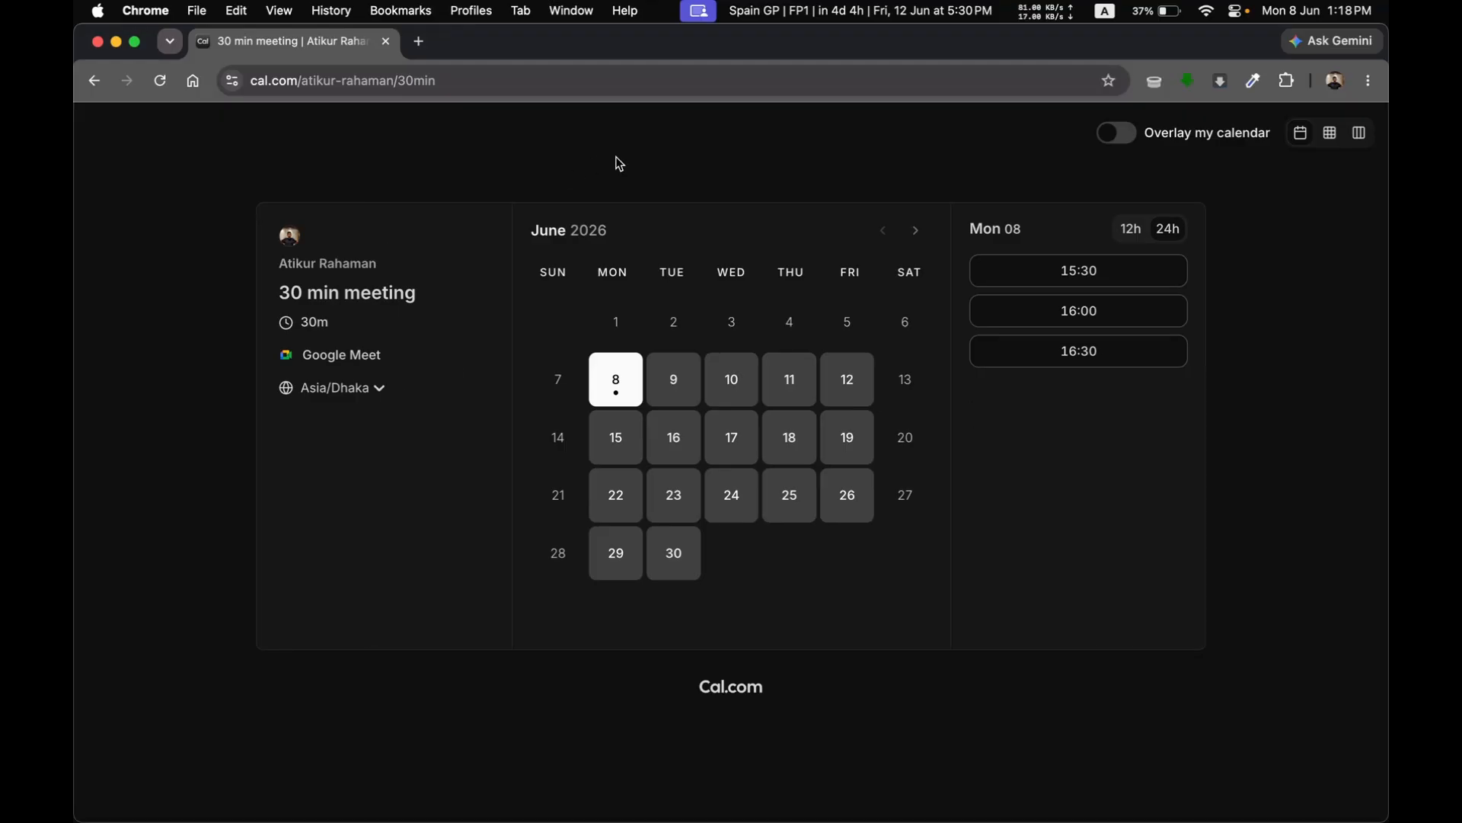
pyautogui.press('super+Tab')
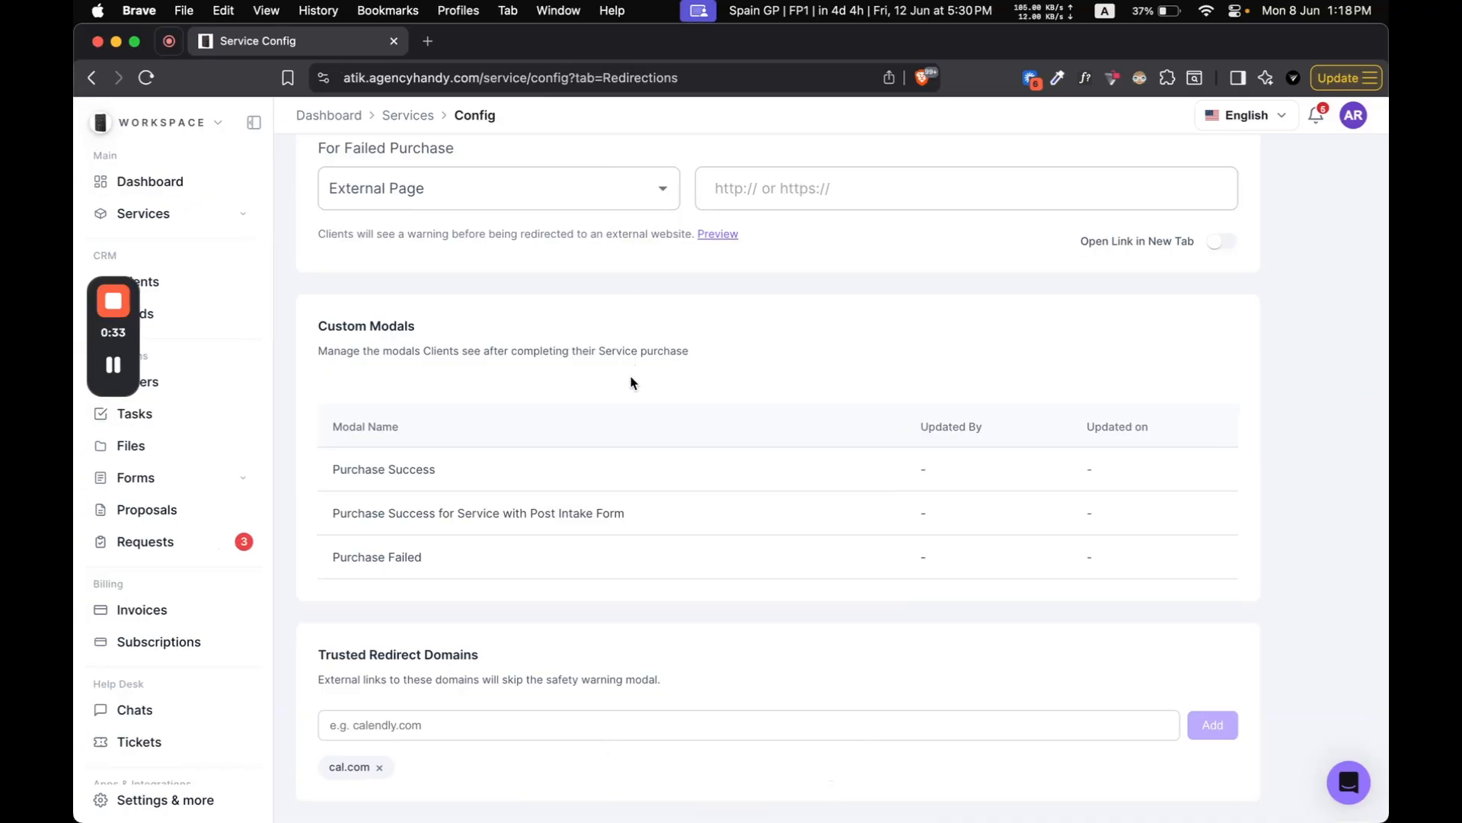